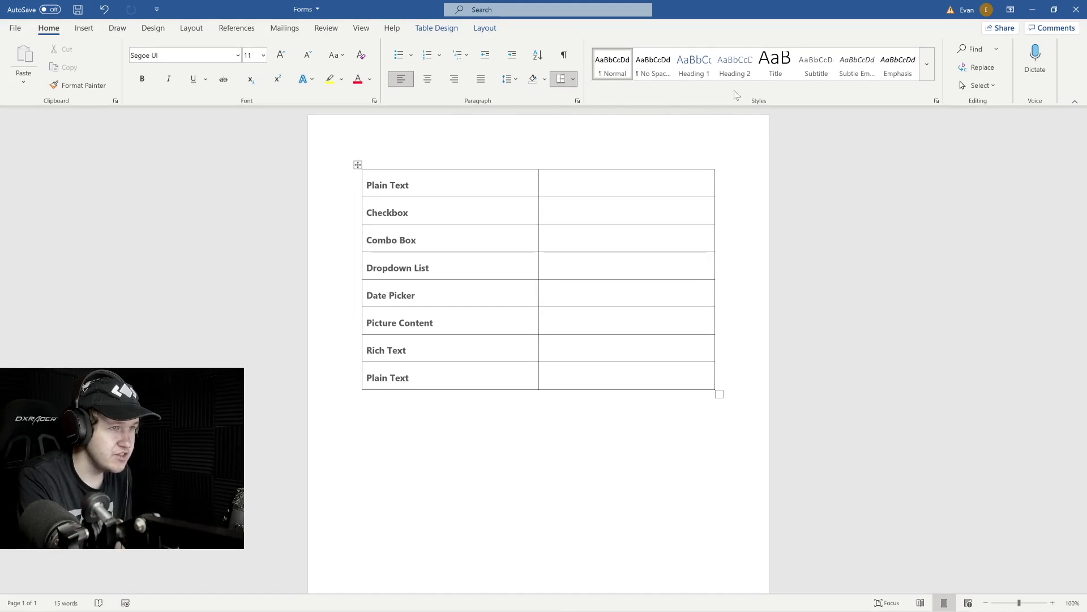
Step: Enable the Developer tab in the ribbon customization options
right_click(586, 52)
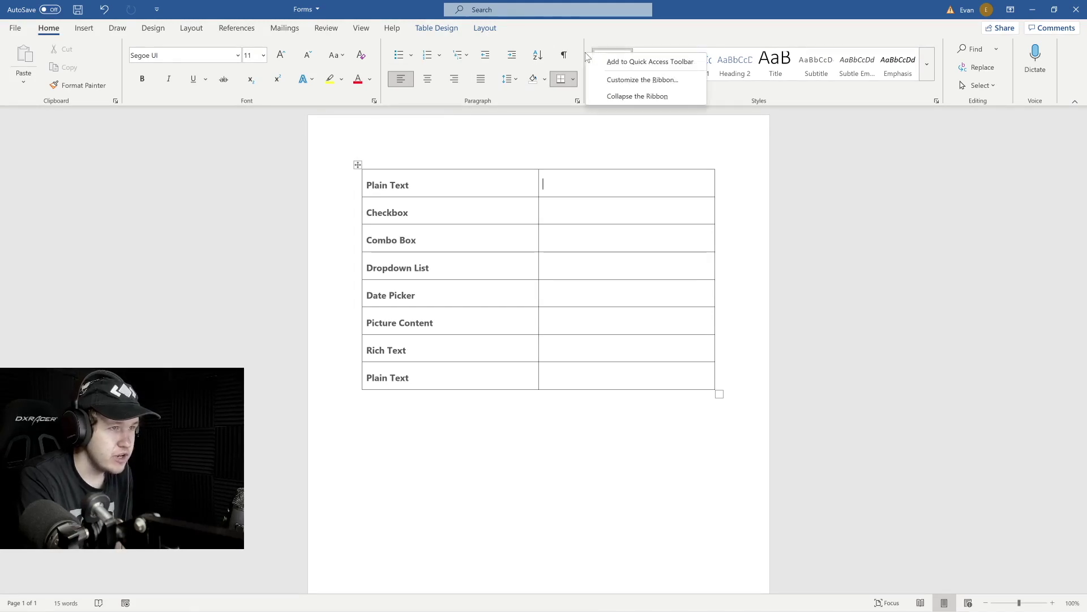
left_click(602, 79)
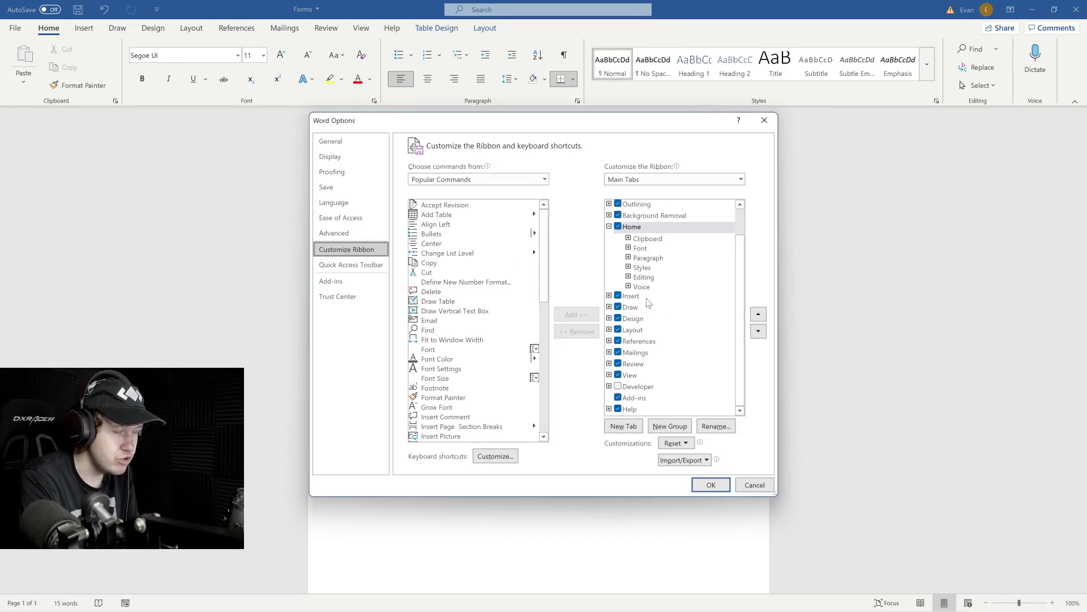
left_click(618, 388)
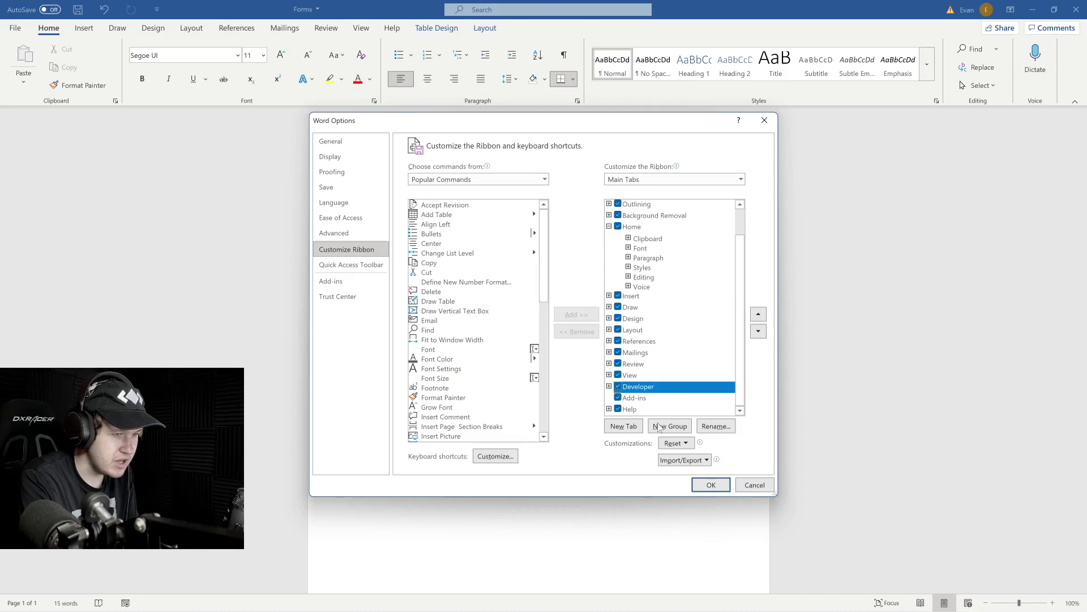
left_click(708, 483)
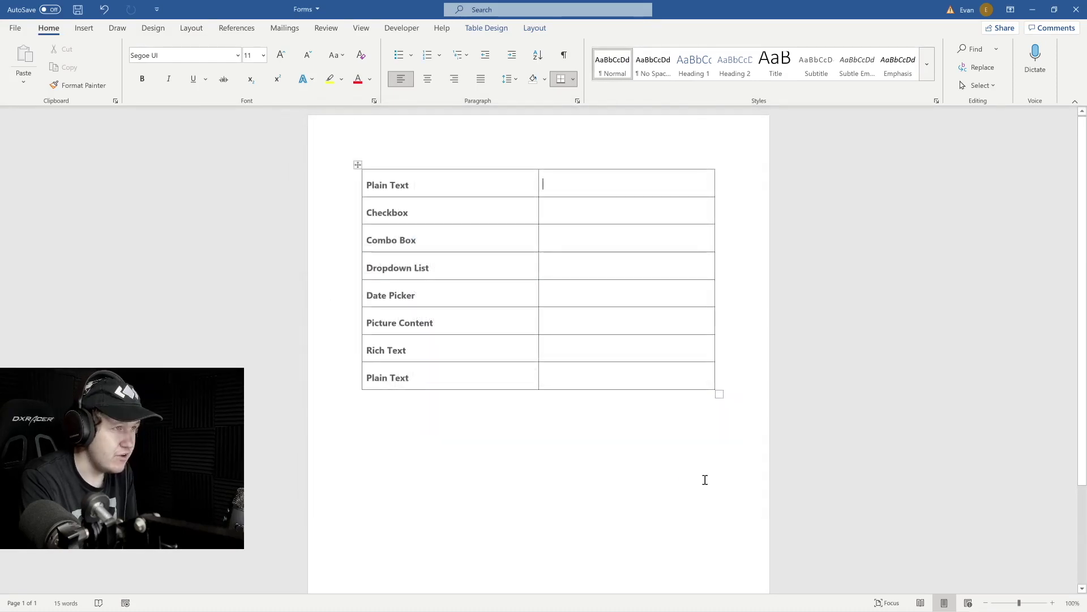
Step: Insert a plain text content control in the first Plain Text row and fill it with "This is just a text field."
left_click(401, 29)
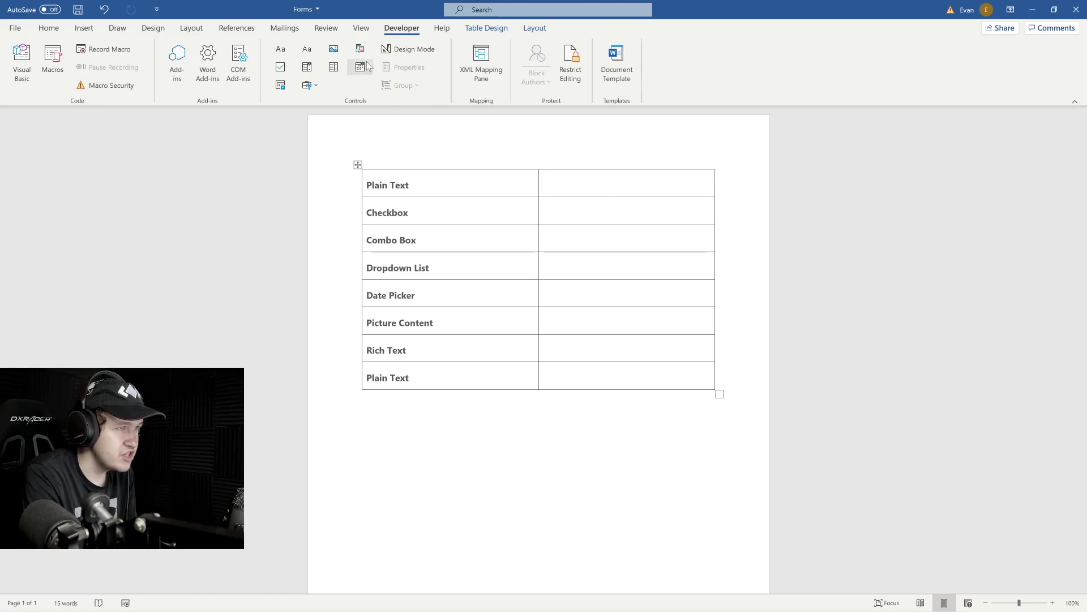
left_click(303, 52)
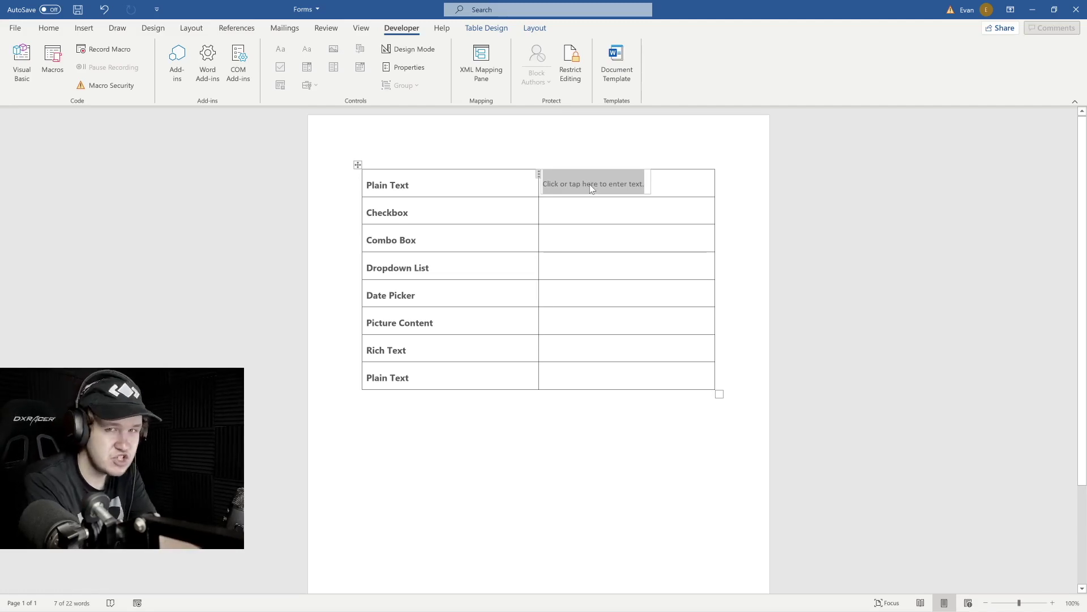
type("This is just a text field.")
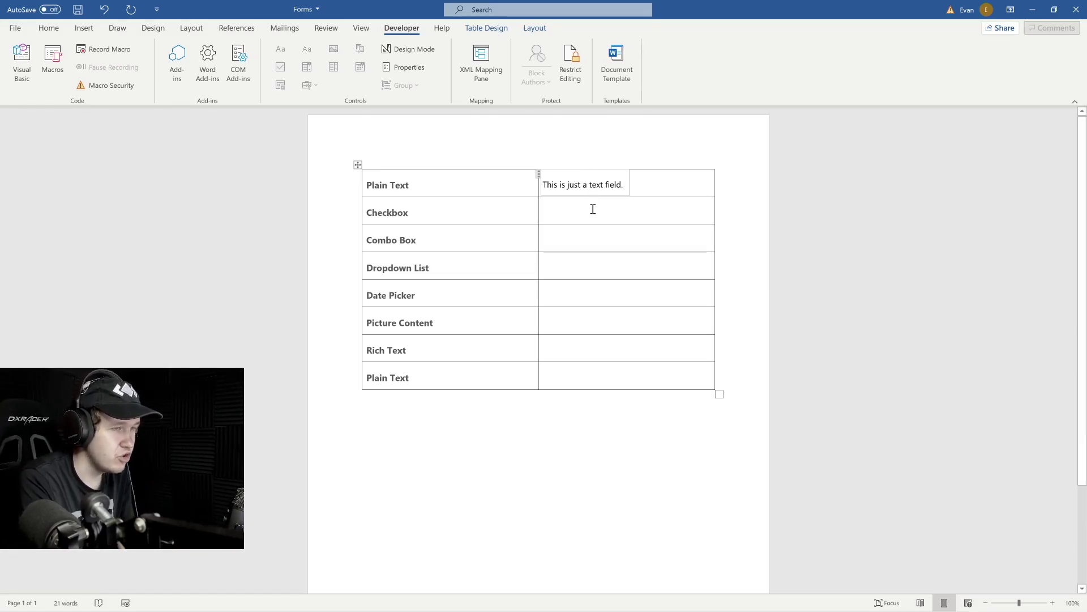
Step: Review the plain text control's properties, including its color choices and locking options
left_click(412, 69)
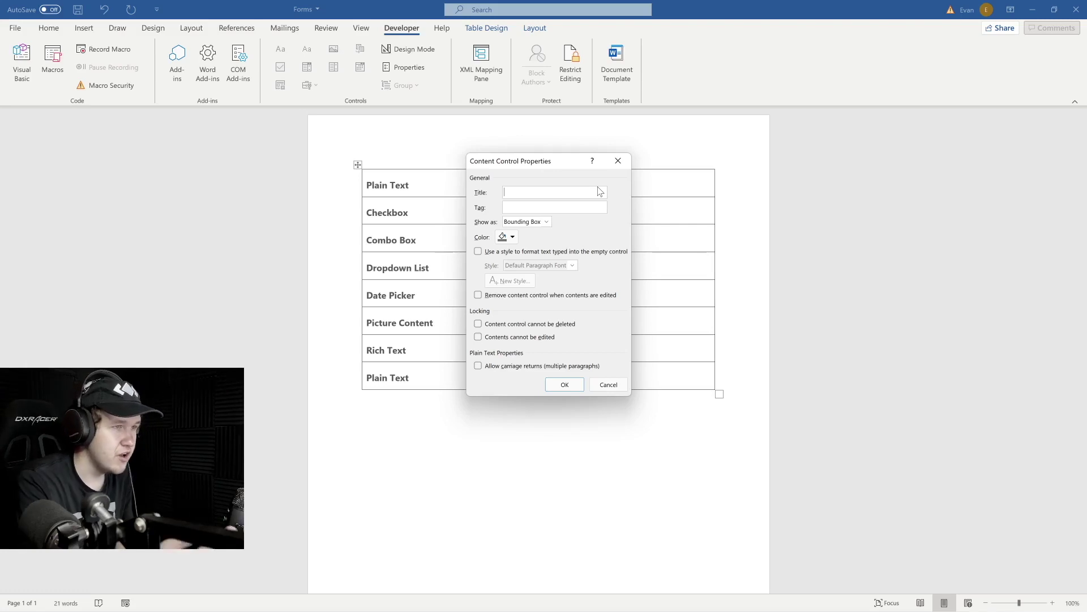
left_click(513, 237)
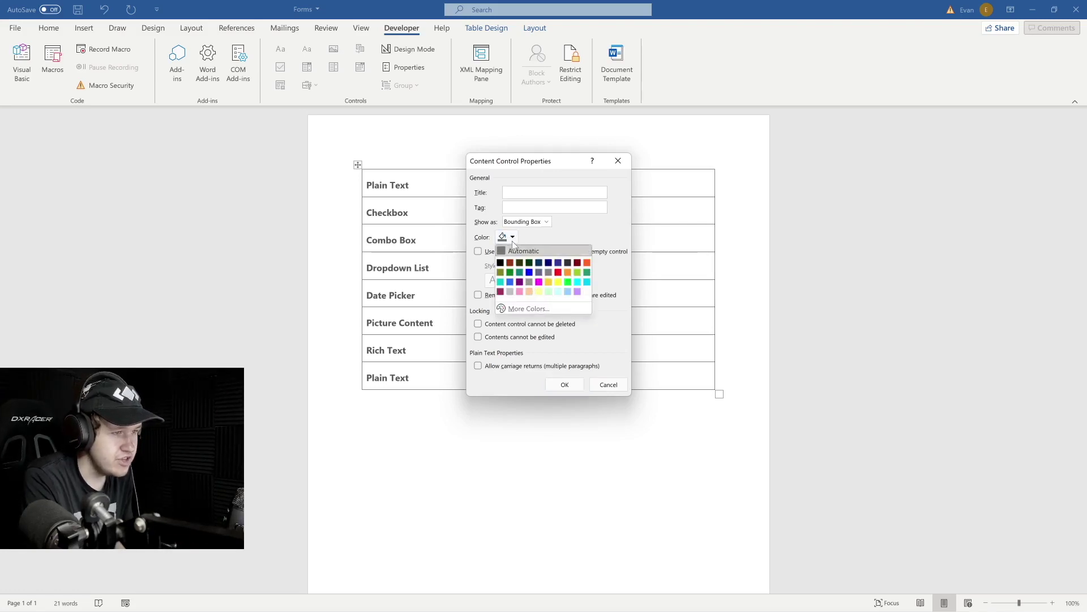
left_click(506, 242)
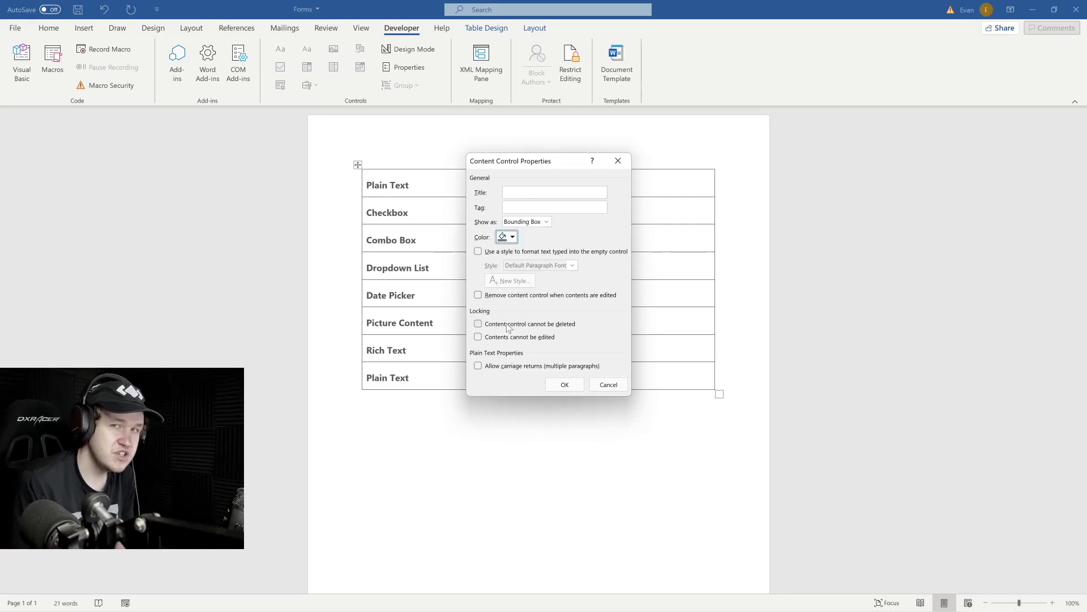
left_click(479, 338)
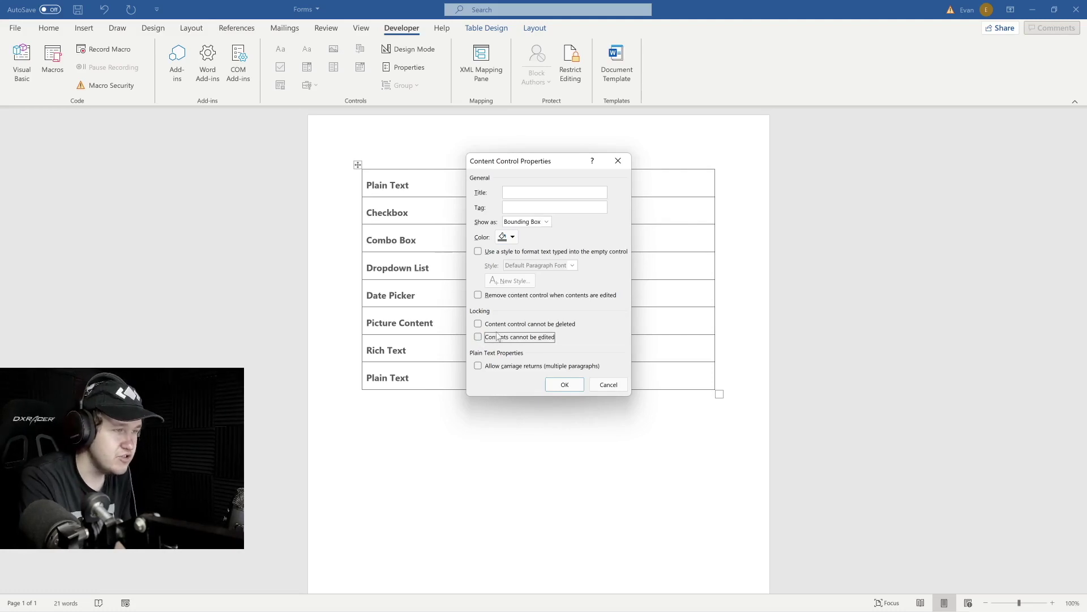
left_click(559, 386)
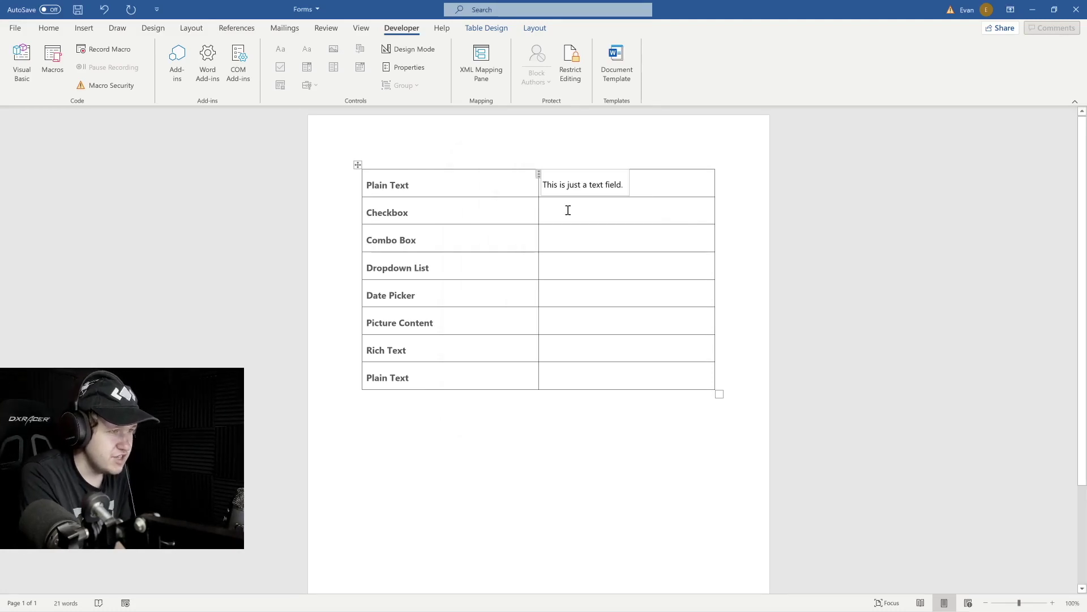
Step: Enter Option 1, Option 2 and Option 3 on separate lines in the Checkbox row's empty cell
left_click(568, 211)
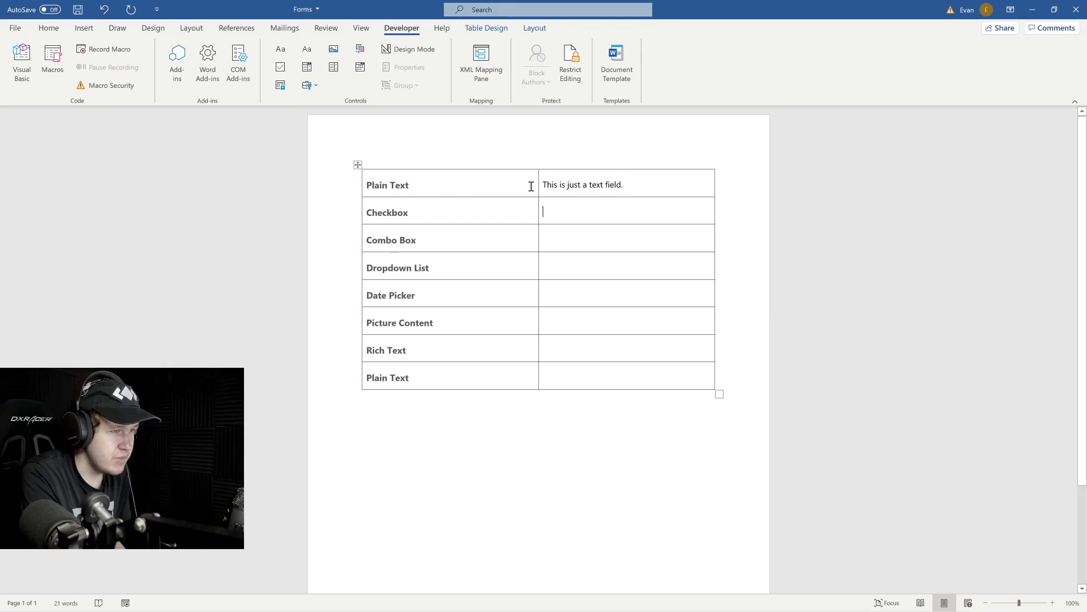
type("Option 1")
key("Return")
type("Option 2")
key("Return")
type("Option")
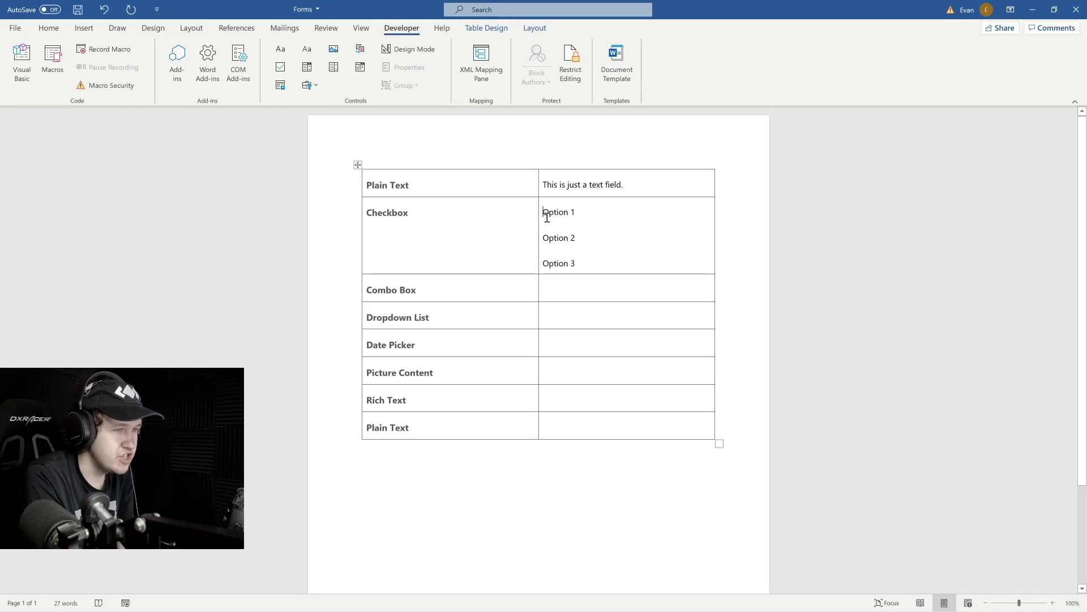
Step: Insert a check box content control in front of each of Option 1, Option 2 and Option 3
left_click(282, 67)
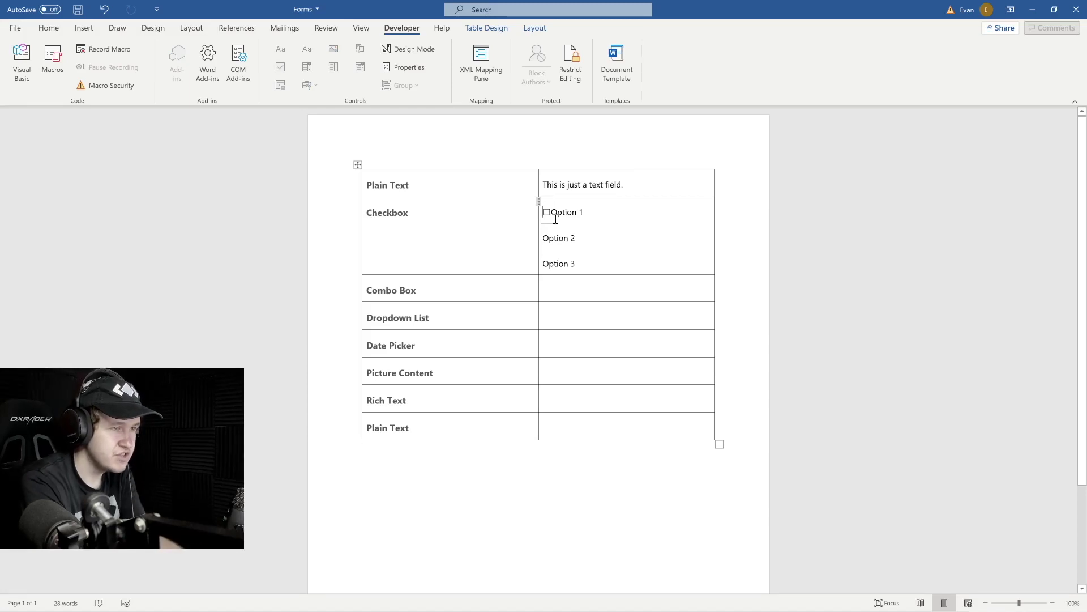
scroll(555, 219, "up", 4, "ctrl")
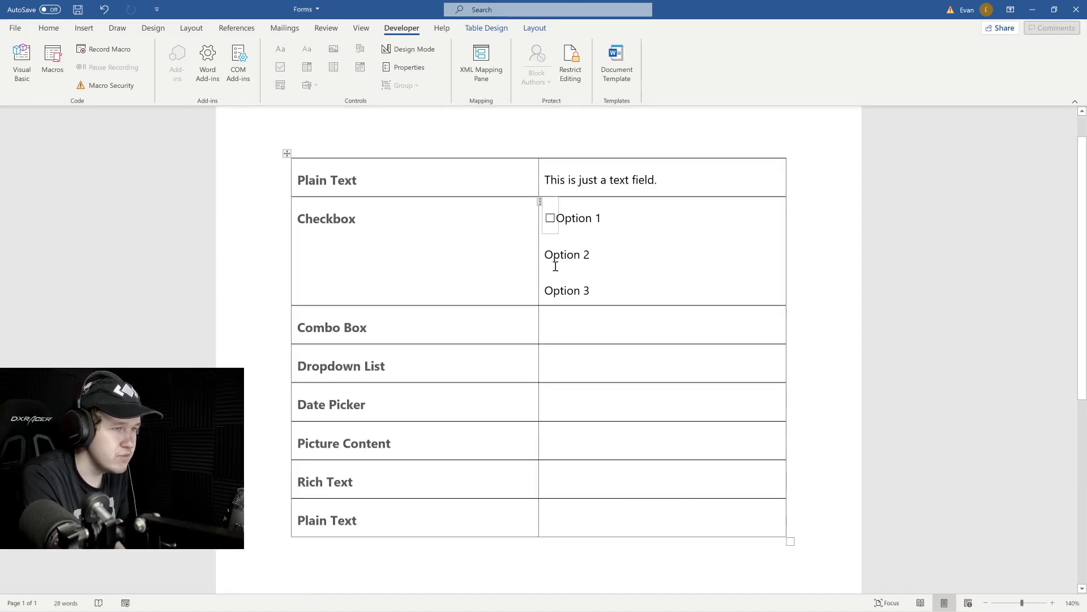
left_click(545, 253)
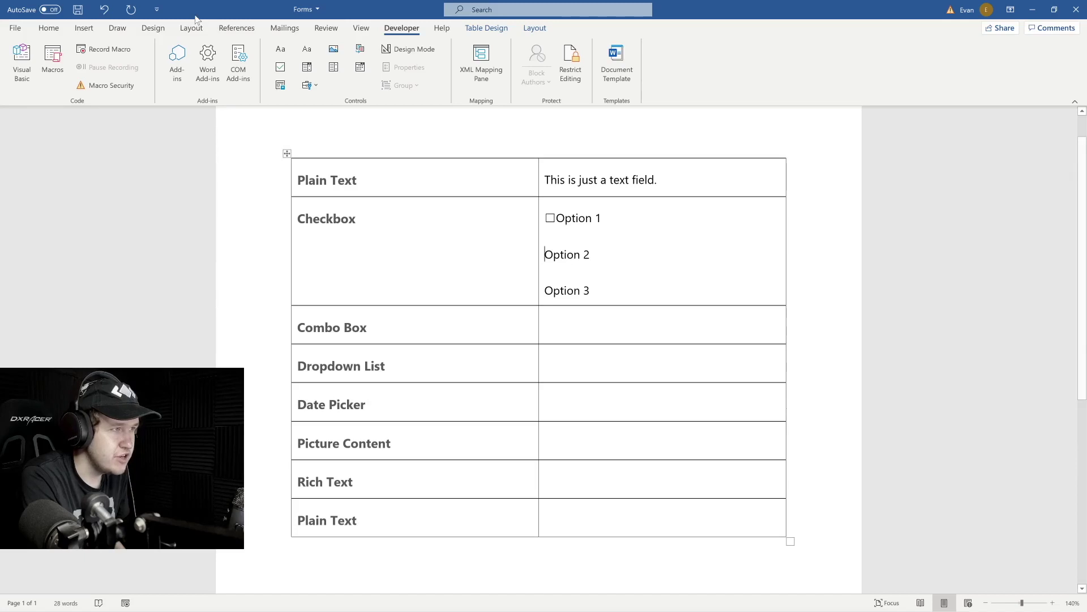
left_click(280, 67)
left_click(545, 291)
left_click(280, 66)
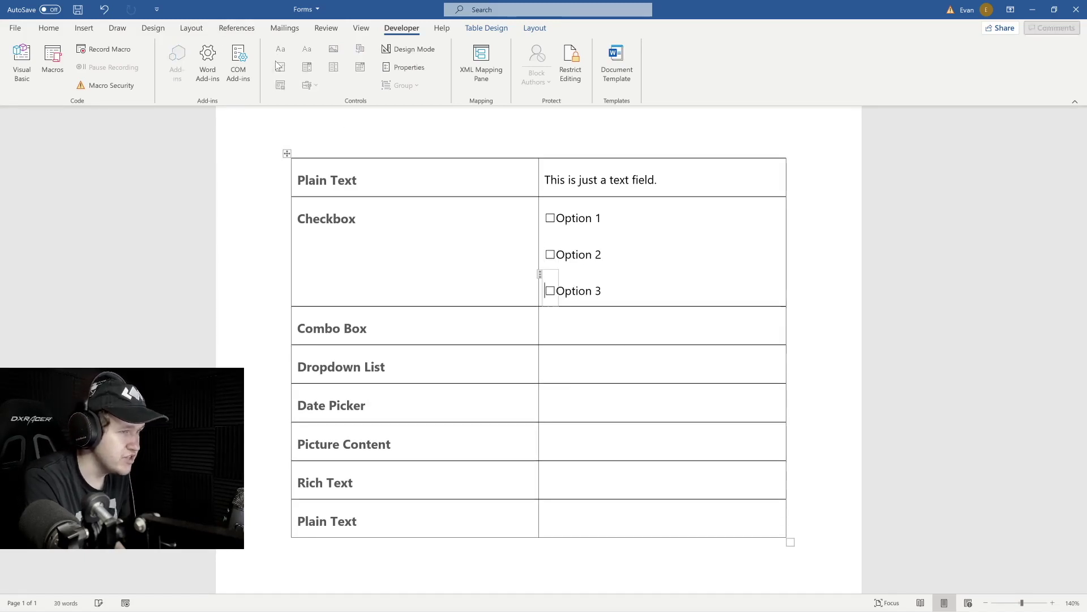
Step: Test the three check boxes by ticking and then clearing each of them
left_click(550, 217)
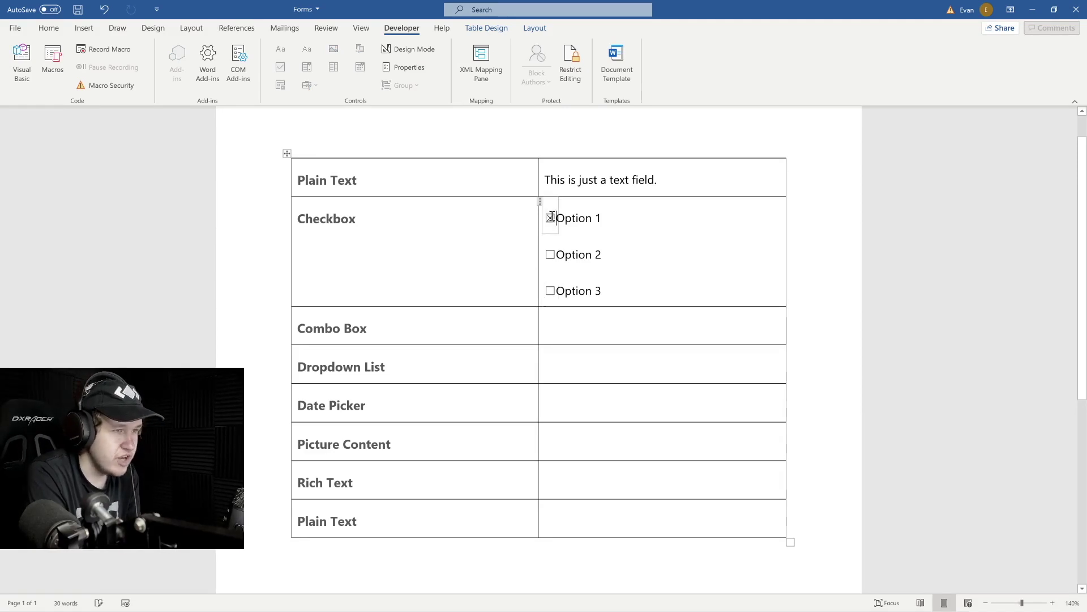
left_click(551, 255)
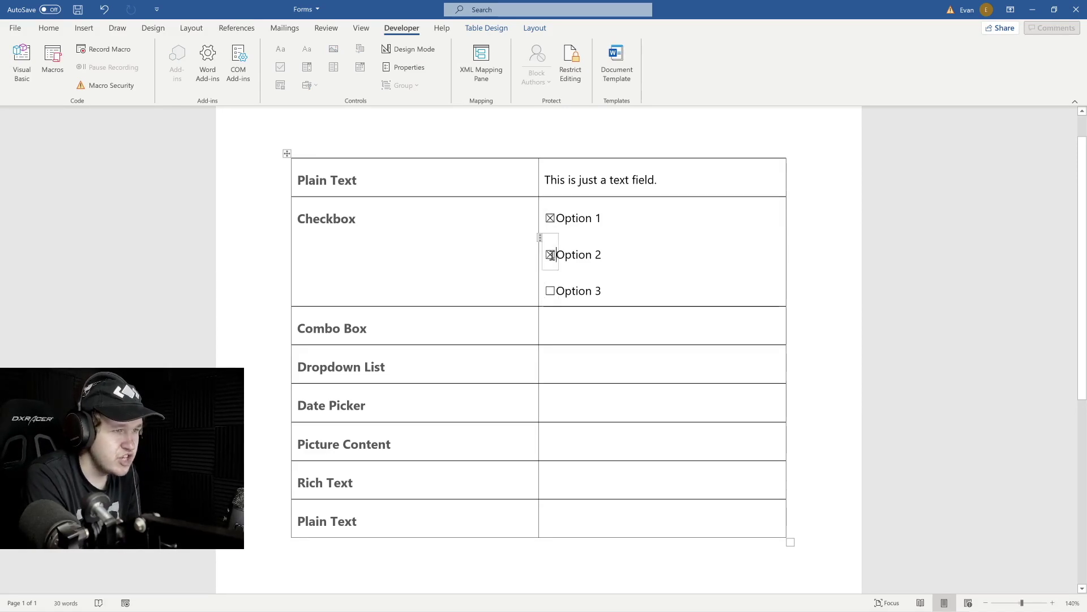
left_click(551, 290)
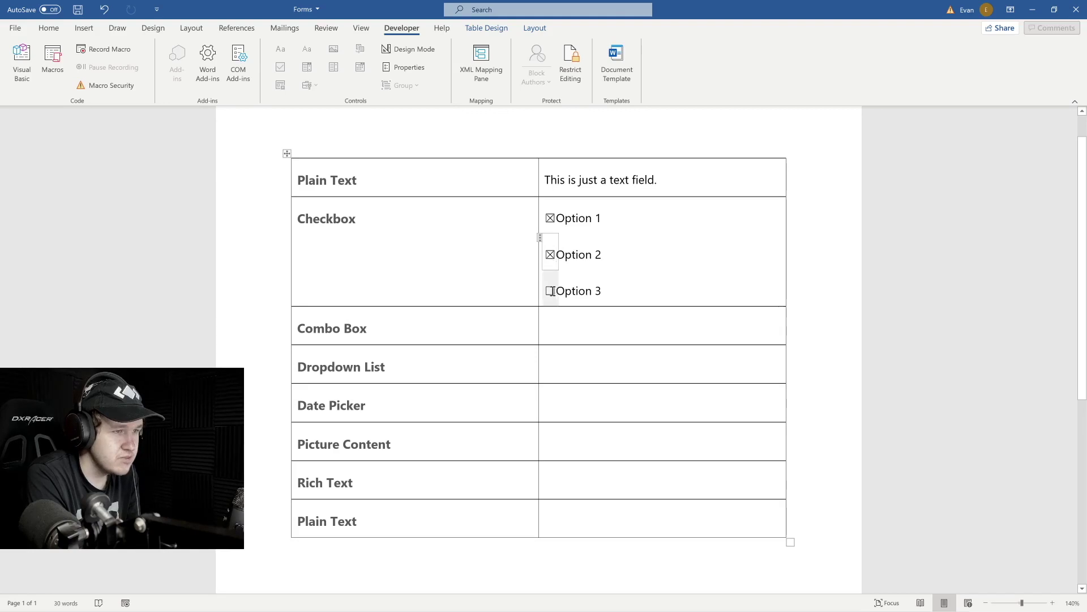
left_click(550, 217)
left_click(550, 255)
left_click(551, 290)
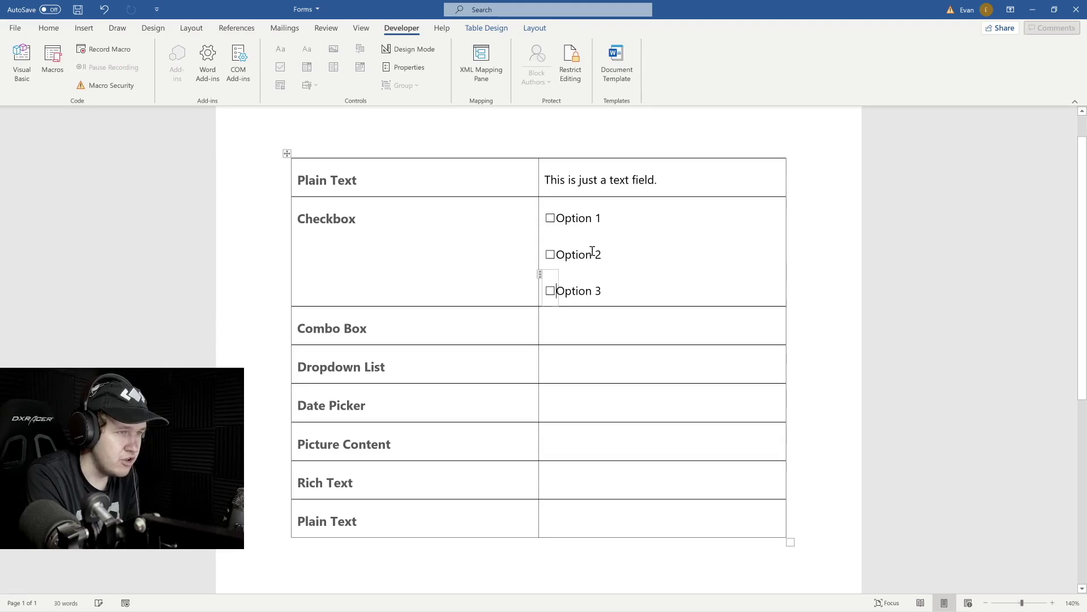
Step: Tick the Option 1 check box and examine the checked symbol setting in its control properties
left_click(551, 218)
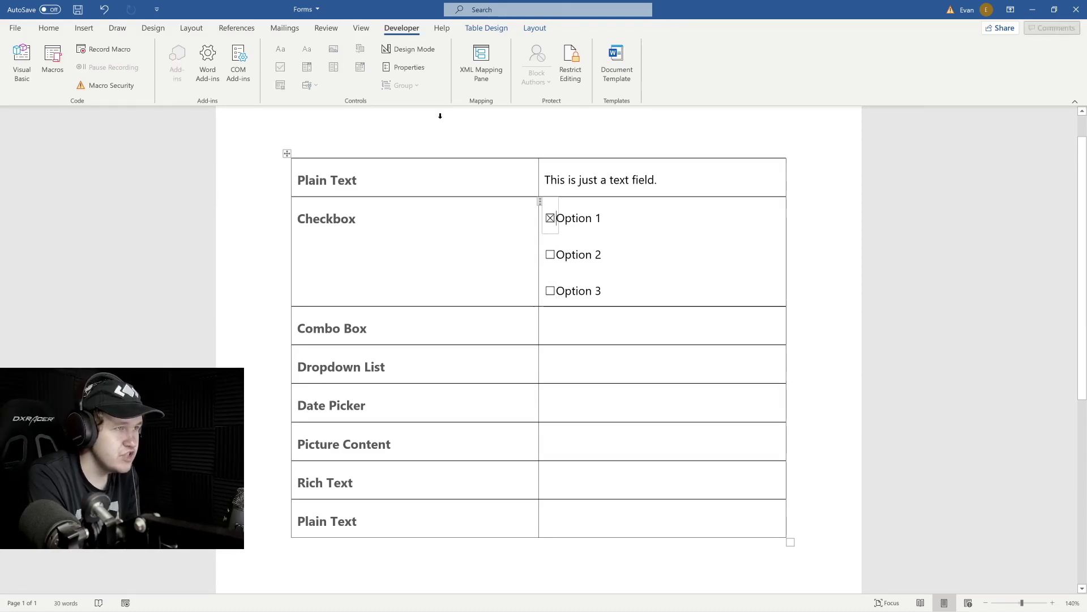
left_click(407, 68)
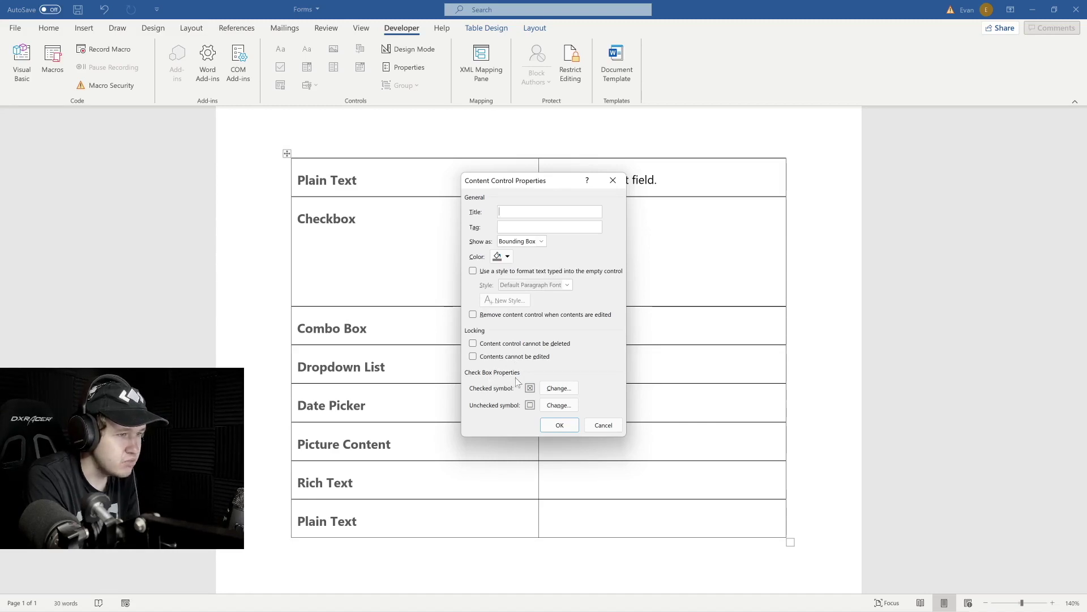
left_click(552, 389)
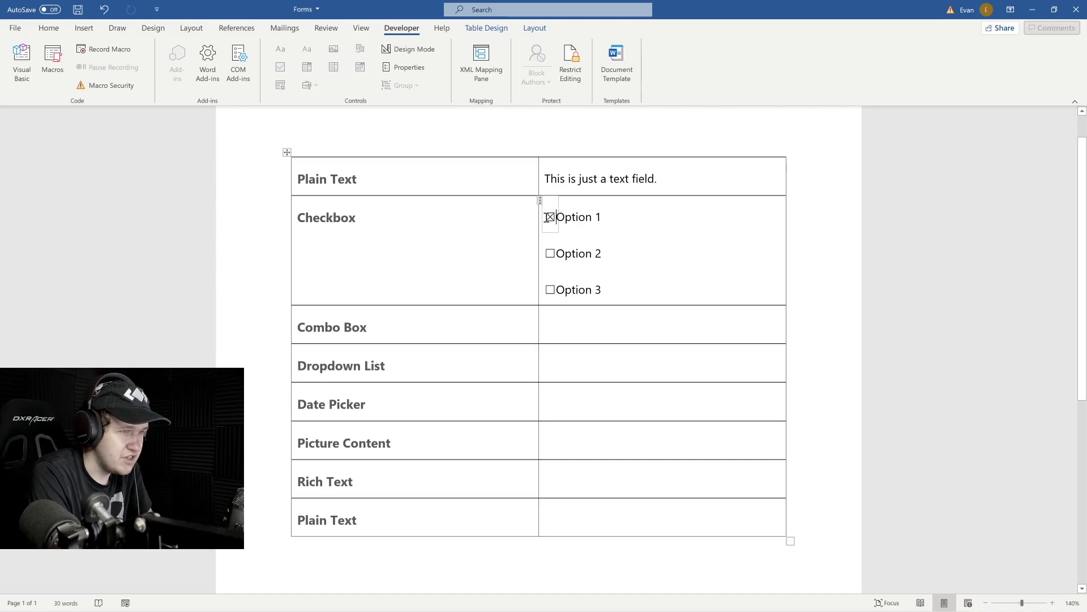
Step: Insert a combo box content control in the Combo Box row and expand its list of choices
left_click(566, 323)
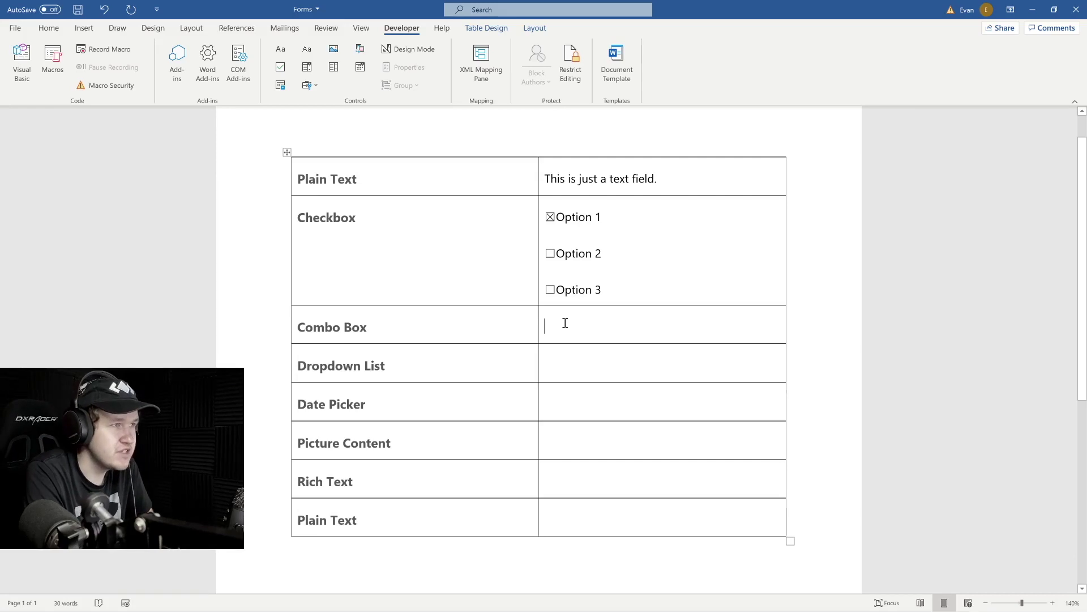
left_click(311, 71)
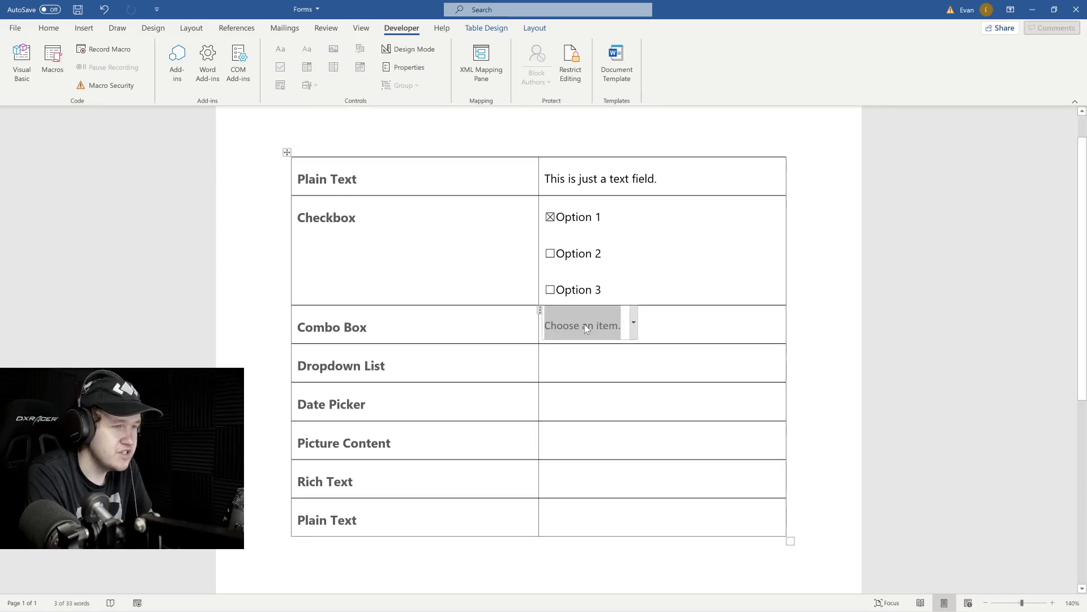
left_click(633, 323)
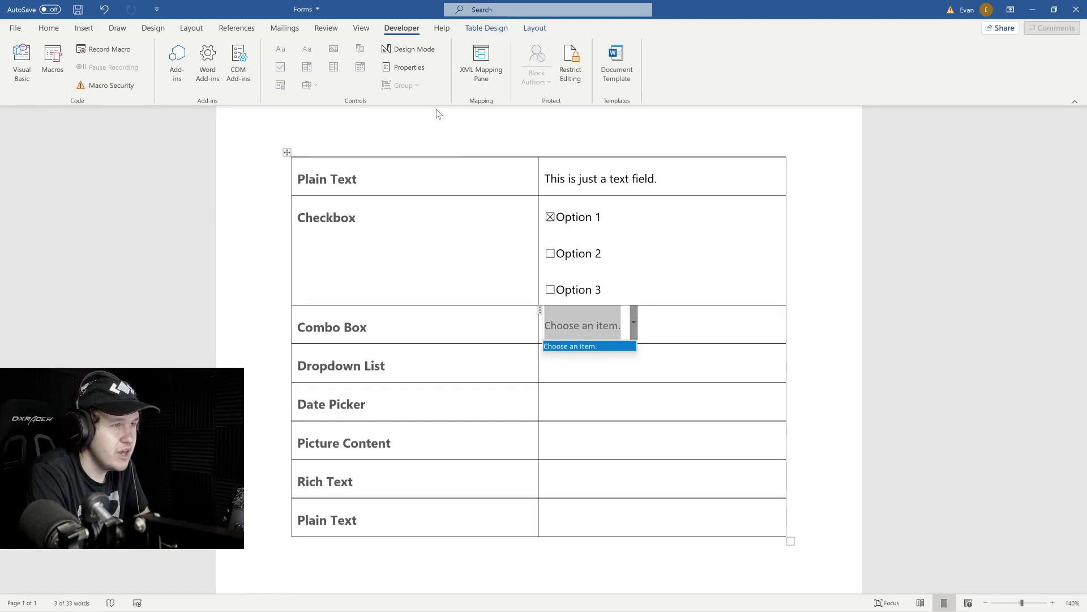
Step: Add the choices Option 1 and Option 2 to the combo box's drop-down list properties
left_click(410, 67)
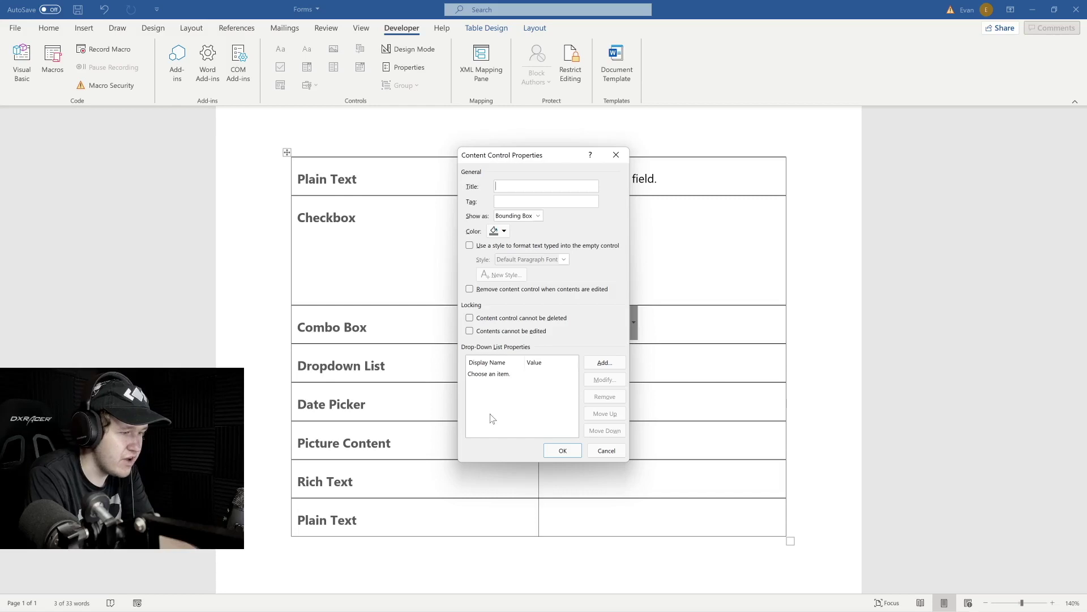
left_click(605, 368)
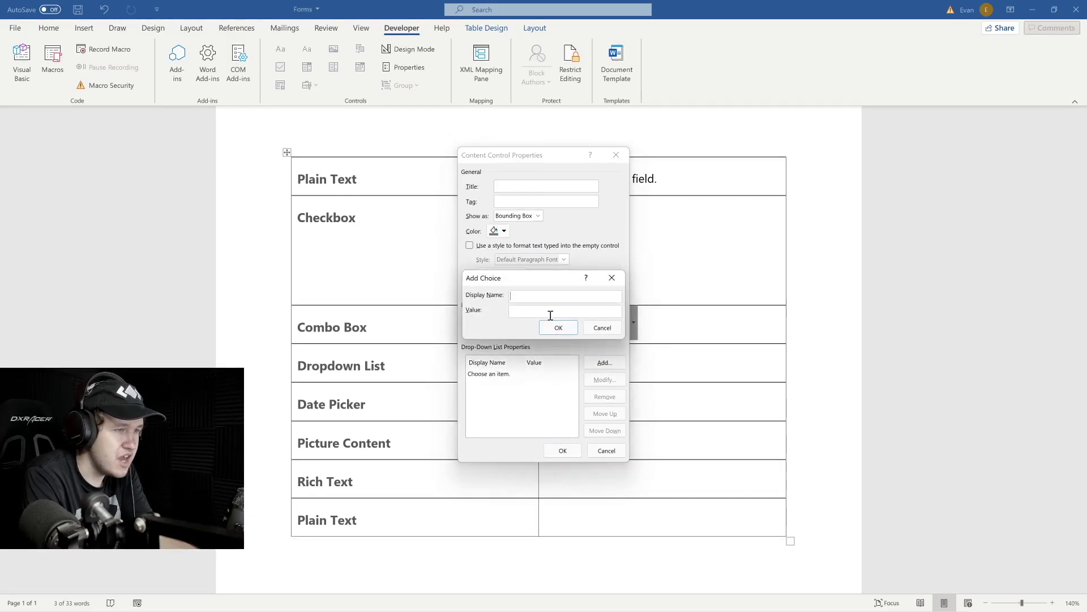
type("Option 1")
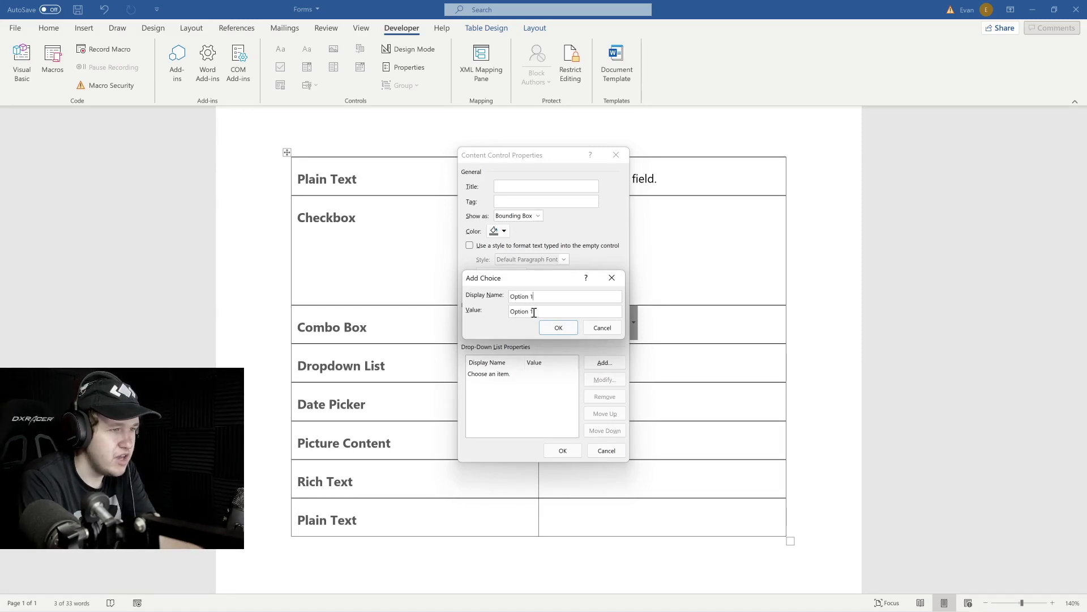
key("Tab")
left_click(543, 312)
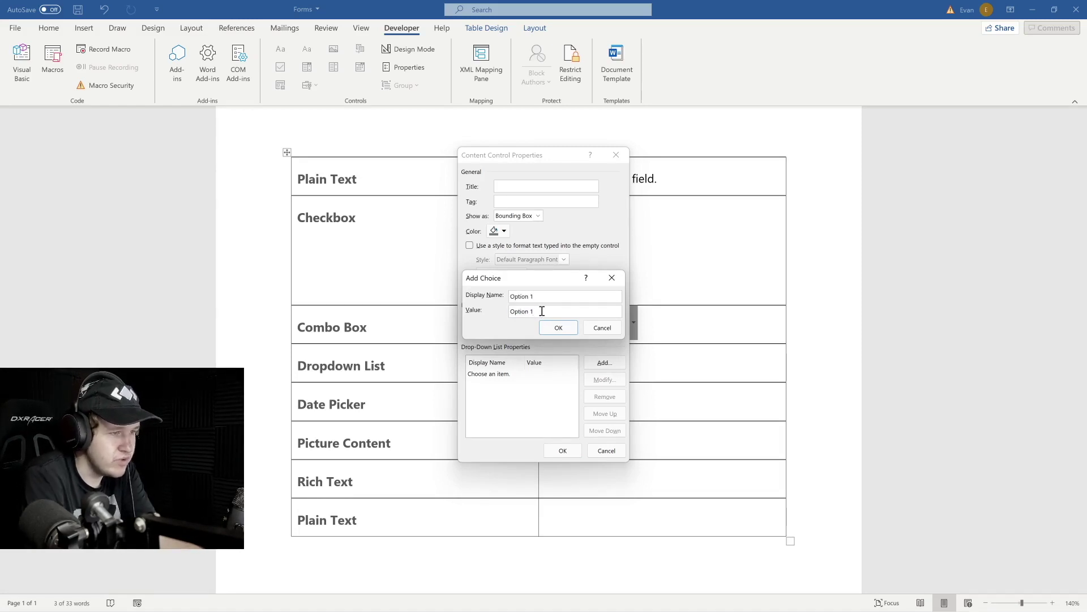
left_click(558, 328)
left_click(600, 363)
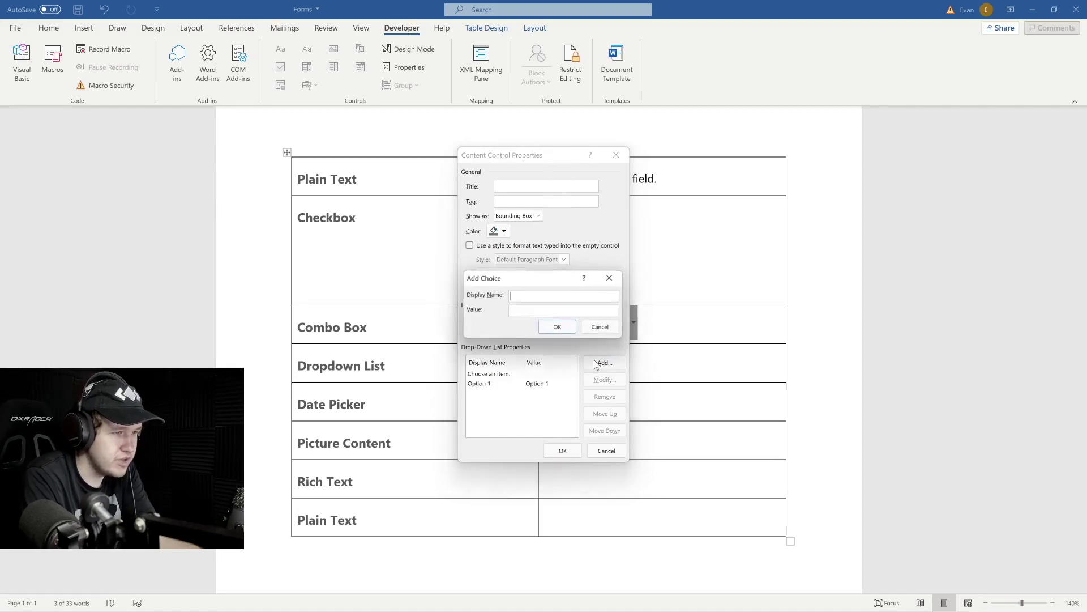
type("Option 2")
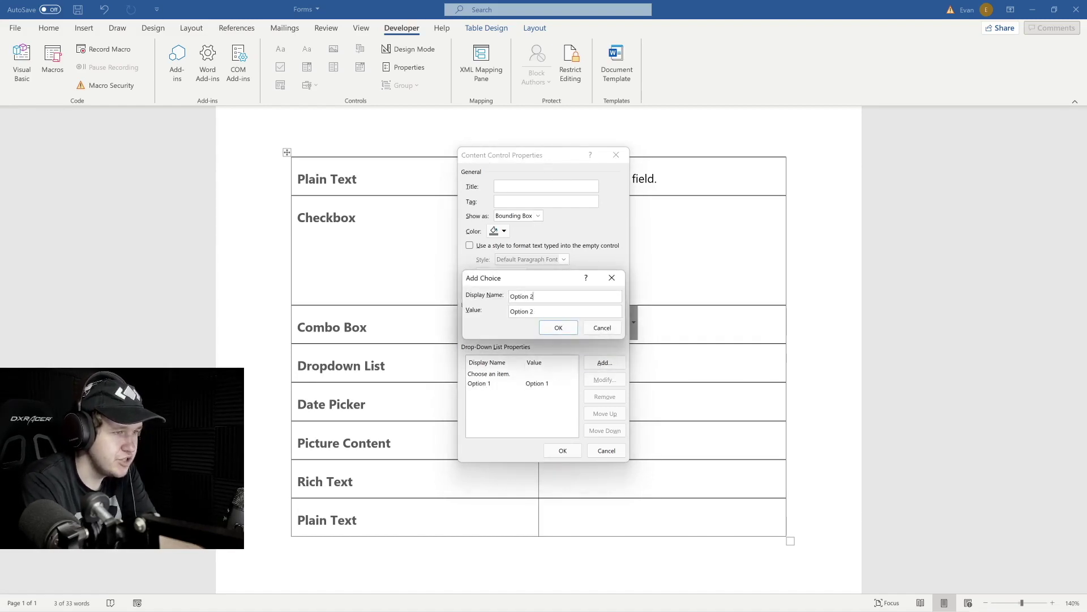
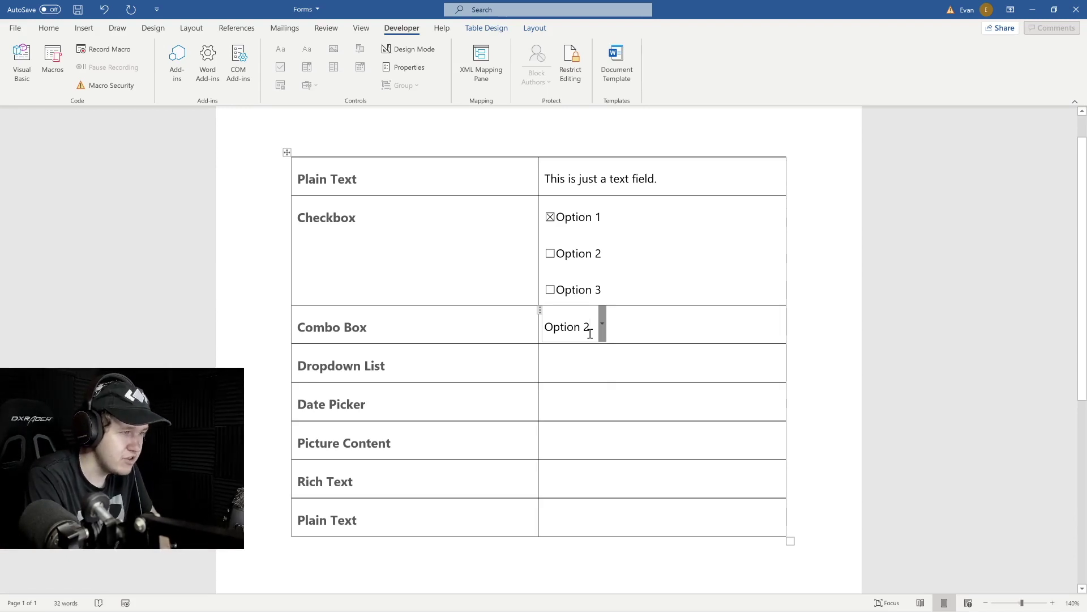
Step: Insert a drop-down list content control in the Dropdown List row and expand its list of choices
key("Down")
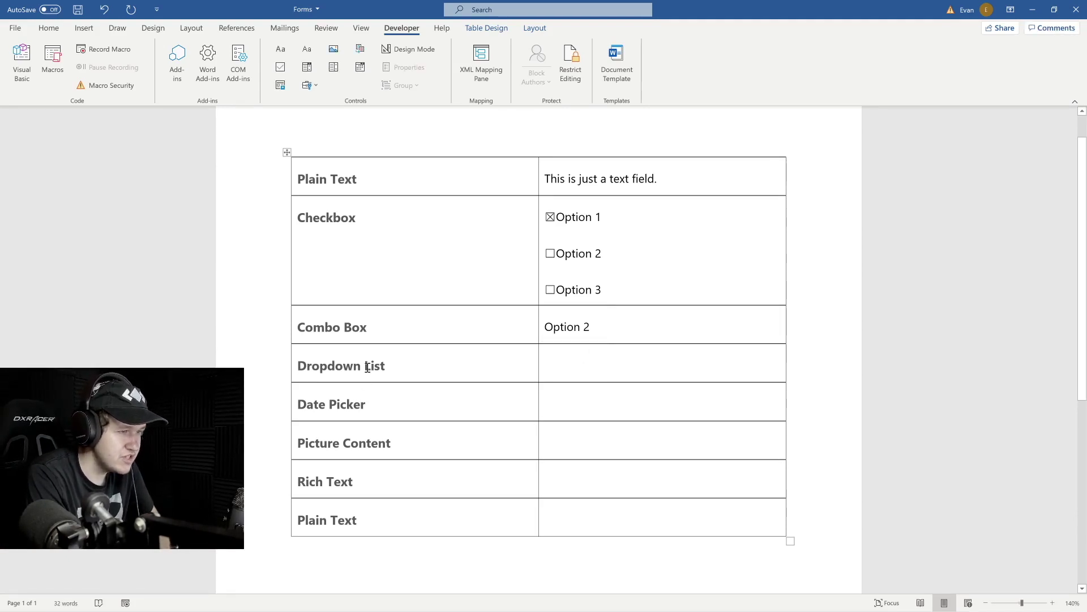
left_click(333, 68)
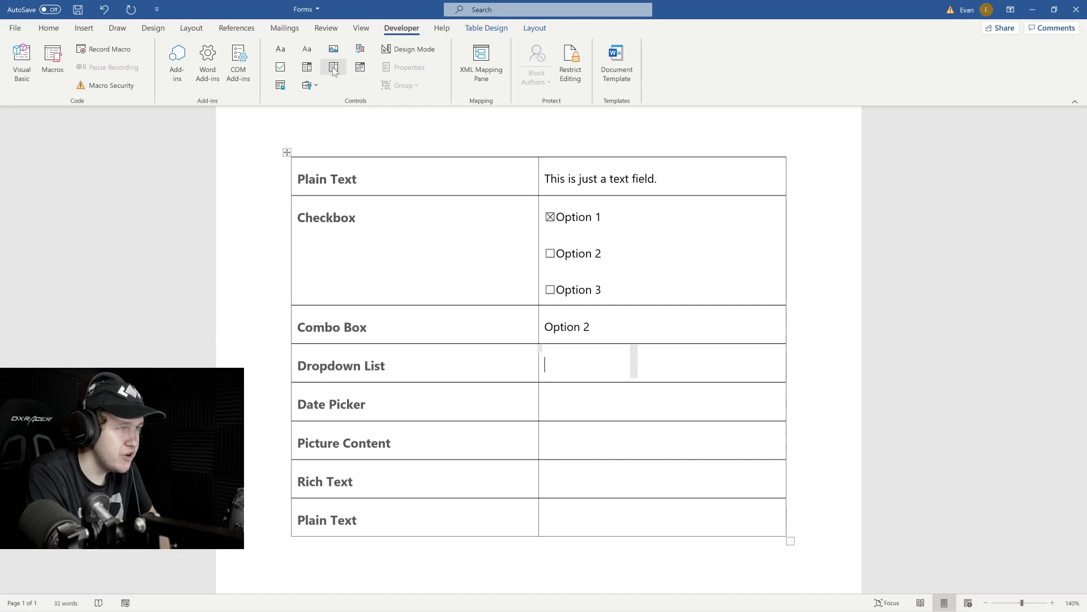
left_click(635, 365)
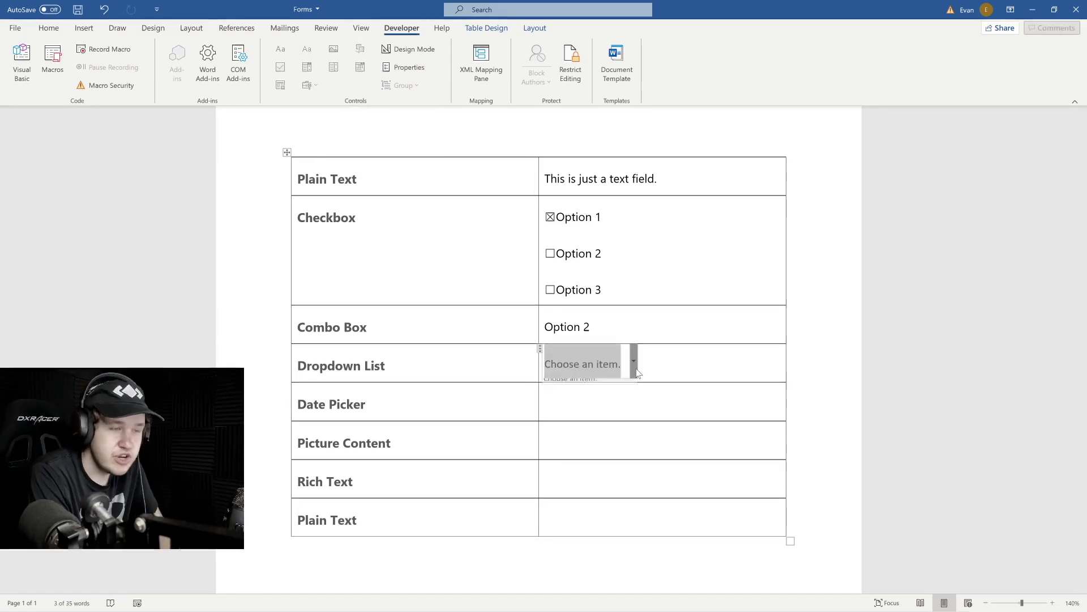
left_click(635, 365)
Step: Add the choices Option 1 and Option 2 to the Dropdown List control's properties
left_click(408, 67)
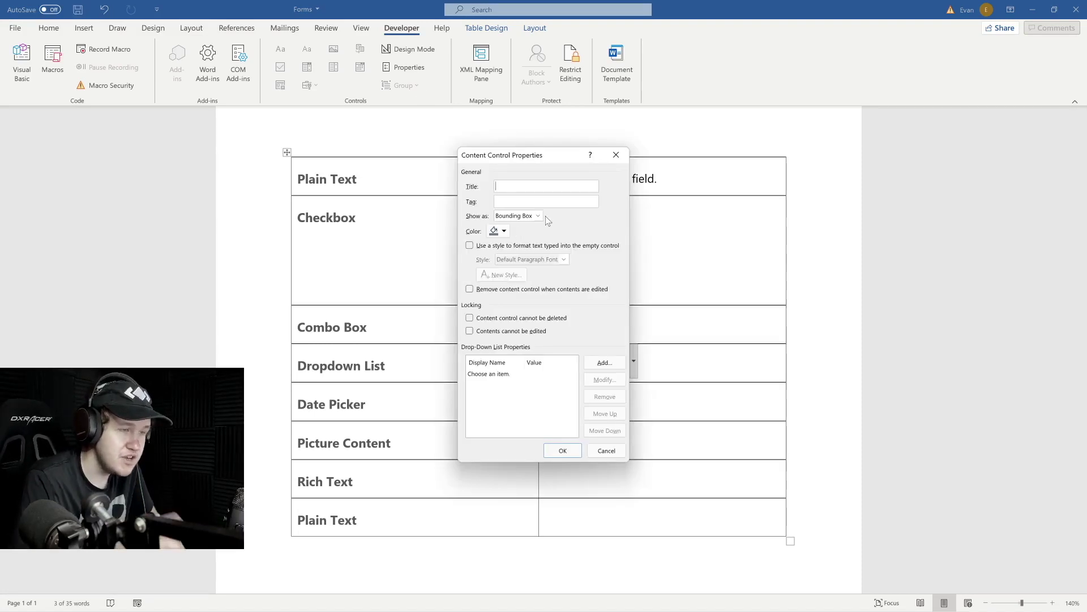
left_click(587, 363)
type("Optio")
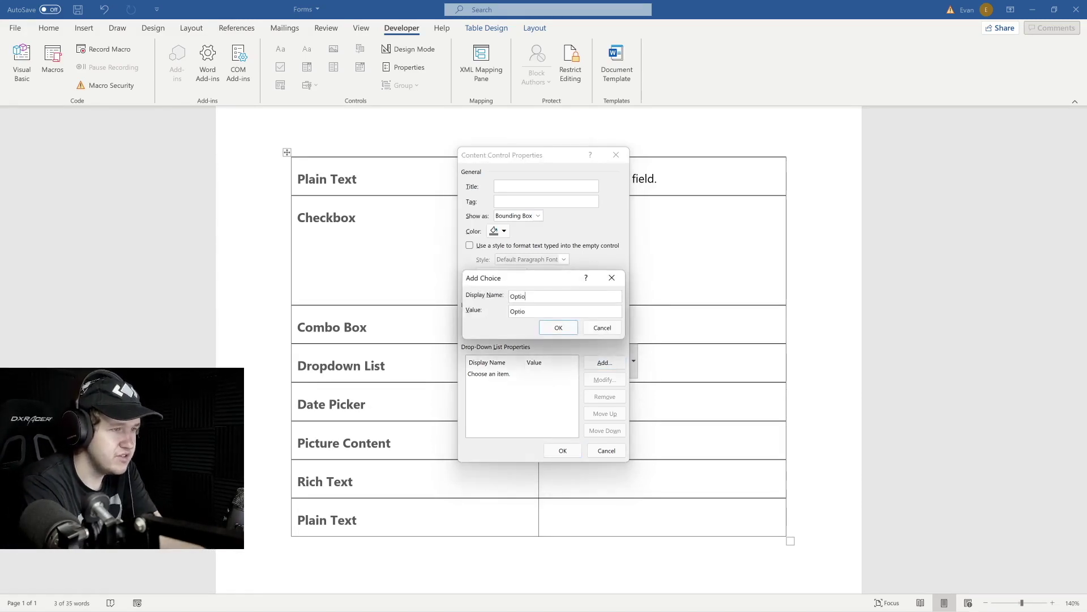
left_click(558, 327)
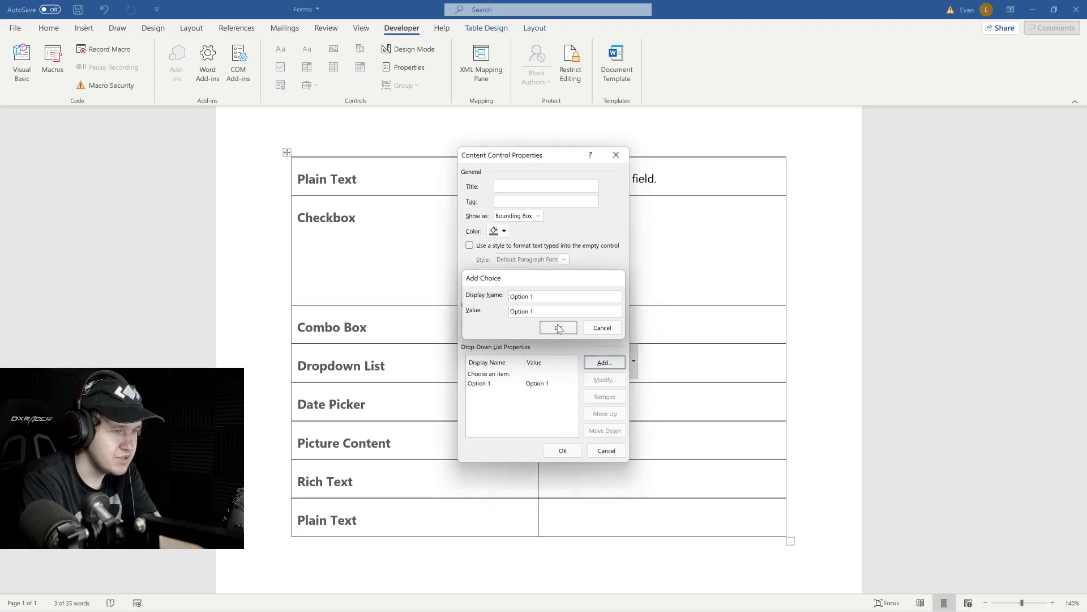
left_click(589, 365)
type("Option 2")
key("Return")
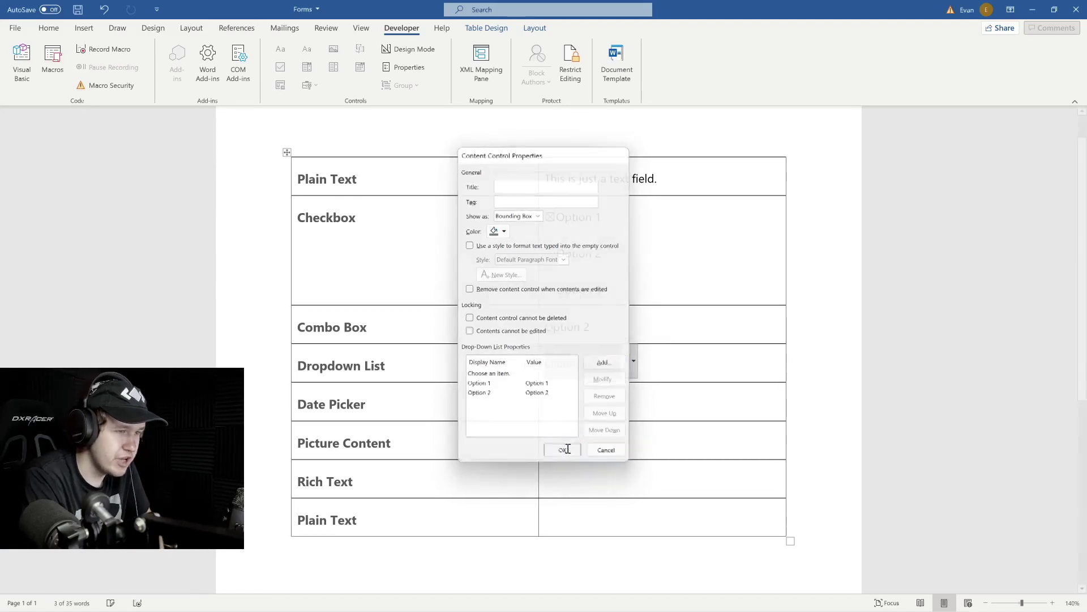
left_click(563, 450)
Step: Examine the Dropdown List control's choices and compare its behaviour with the Combo Box entry
left_click(632, 361)
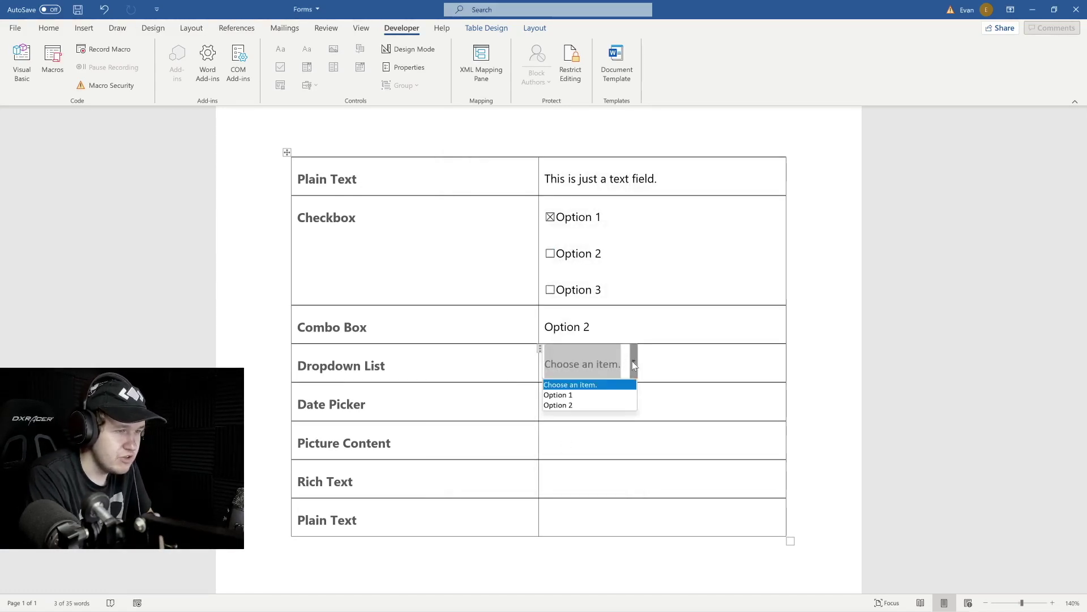
left_click(571, 406)
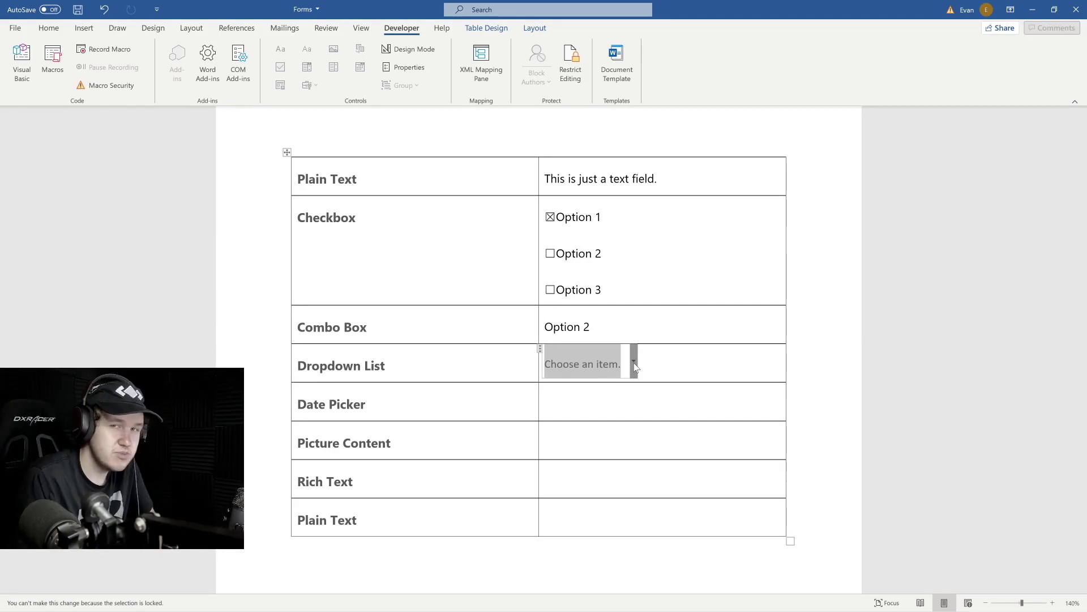
left_click(596, 327)
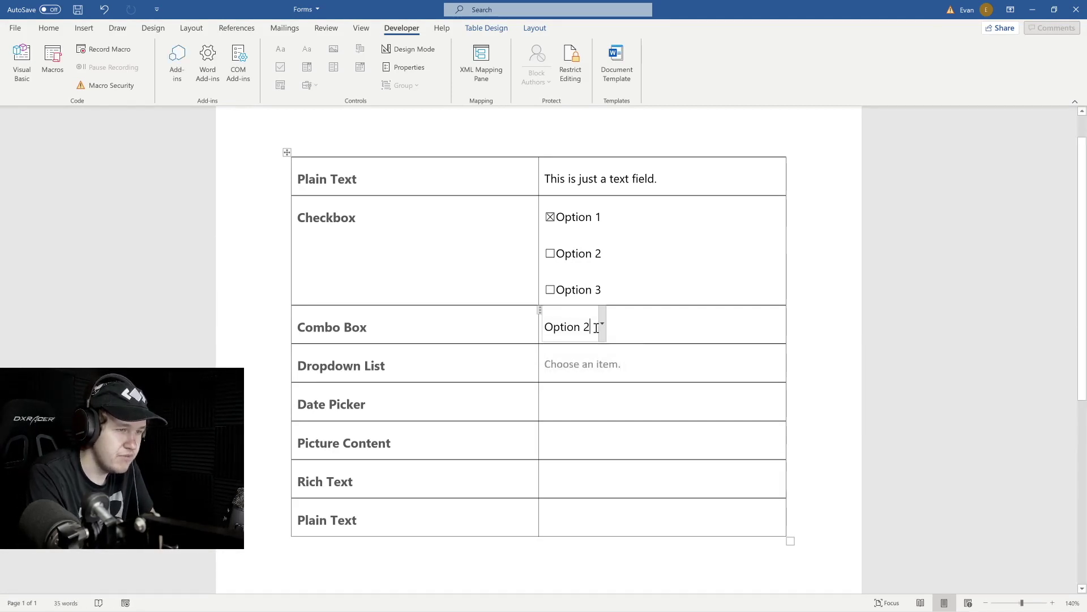
left_click(595, 363)
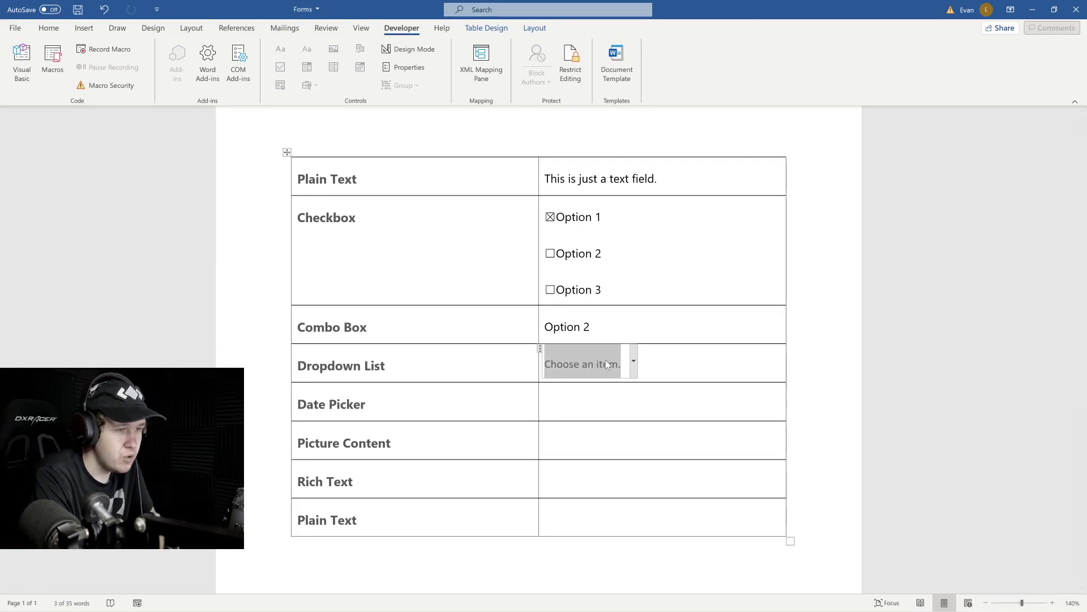
left_click(633, 361)
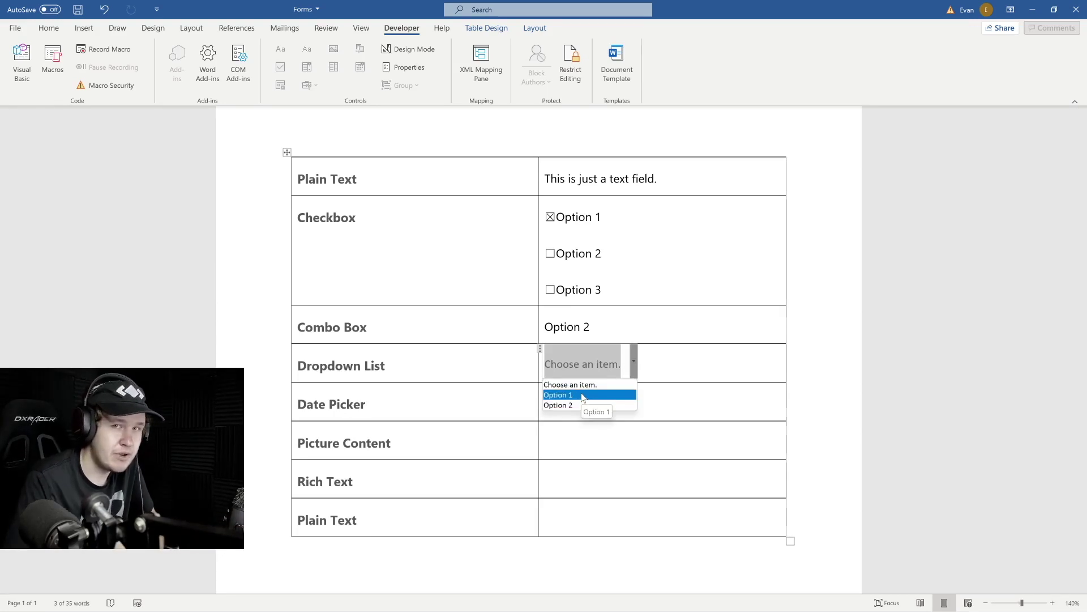
Step: Replace the Combo Box entry with the custom text "Option 4"
triple_click(567, 327)
type("Opt")
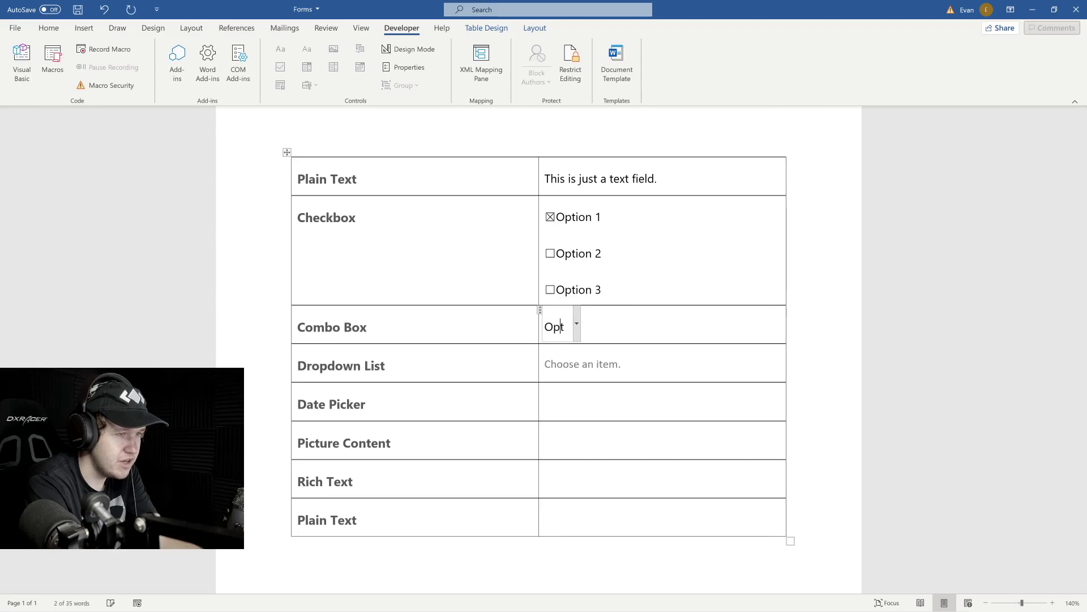
type("ion 4")
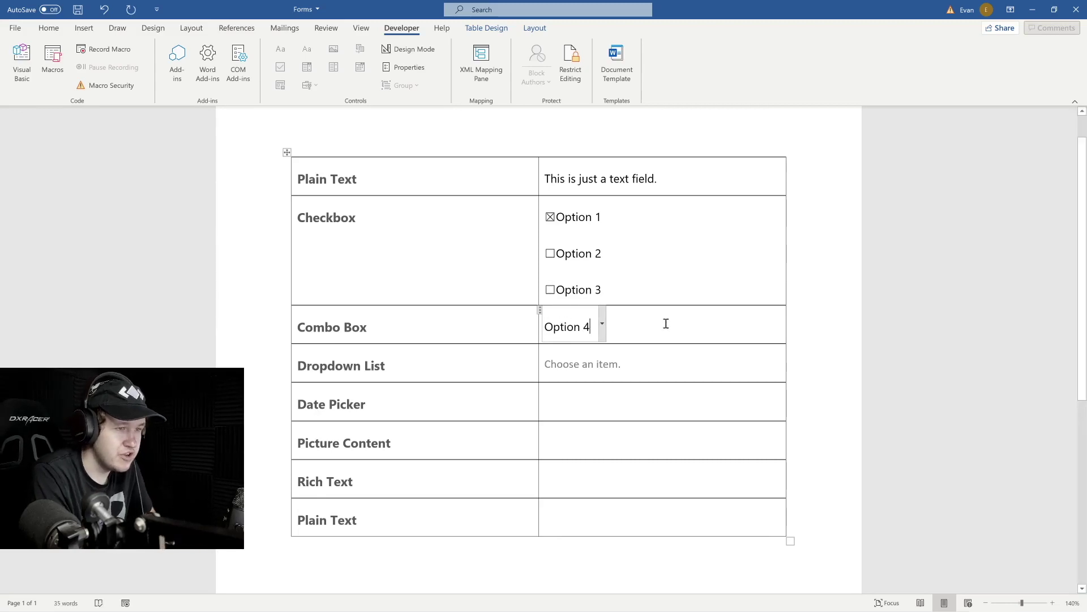
Step: Choose Option 2 in the Dropdown List control
left_click(583, 361)
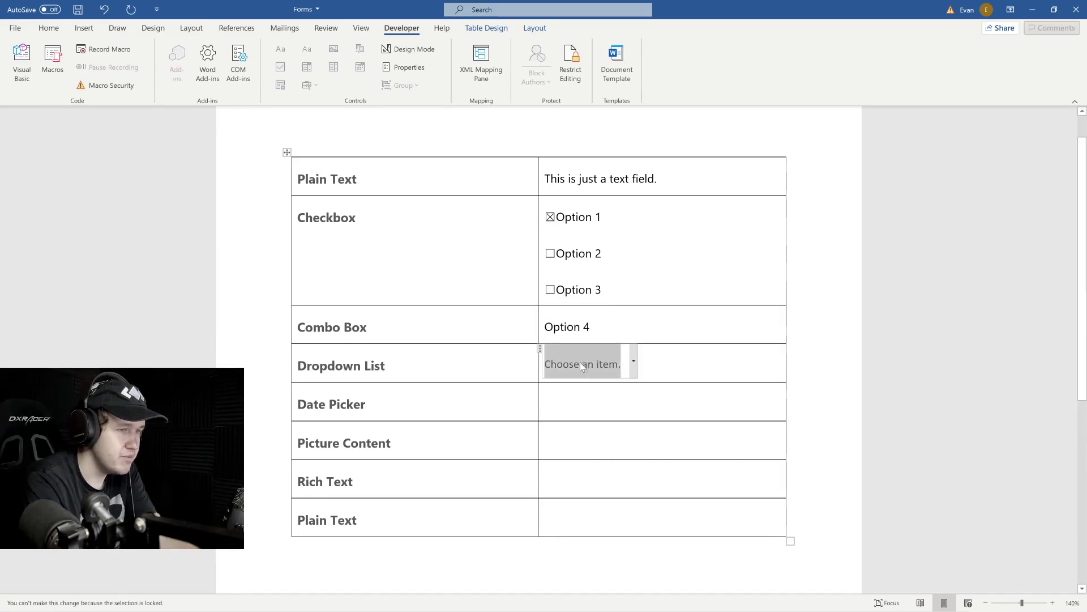
left_click(634, 361)
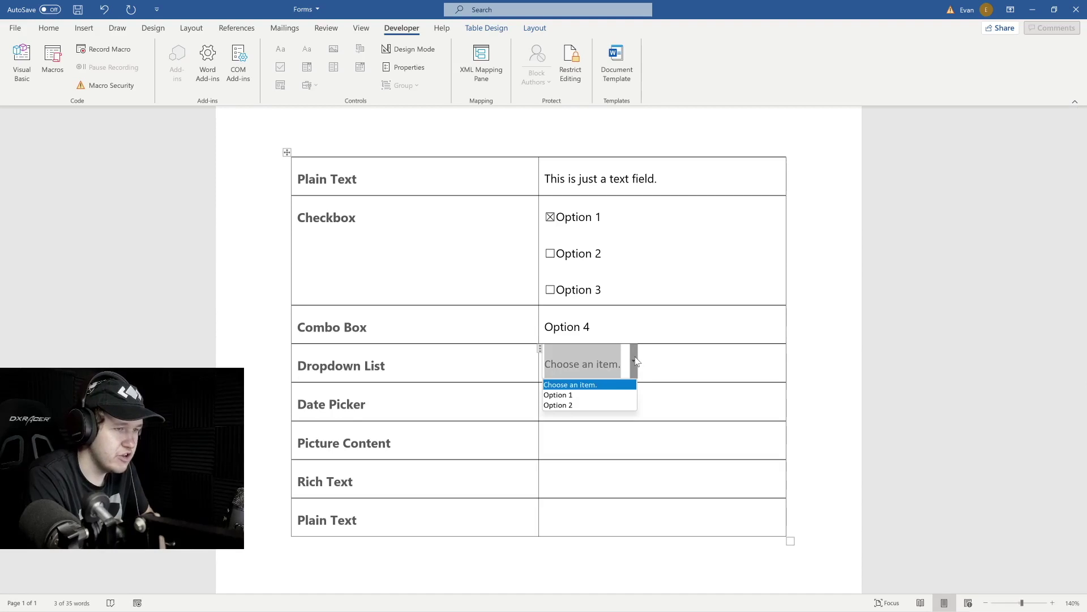
left_click(582, 404)
Step: Remove the "Choose an item." entry from the Dropdown List control's choices and check the shortened list
left_click(422, 68)
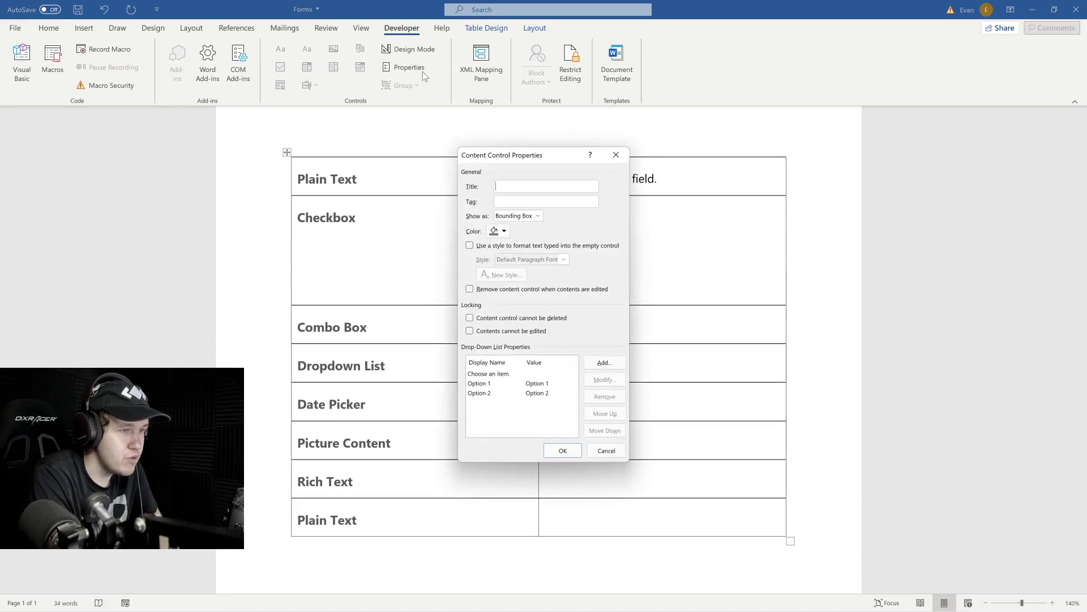
left_click(486, 374)
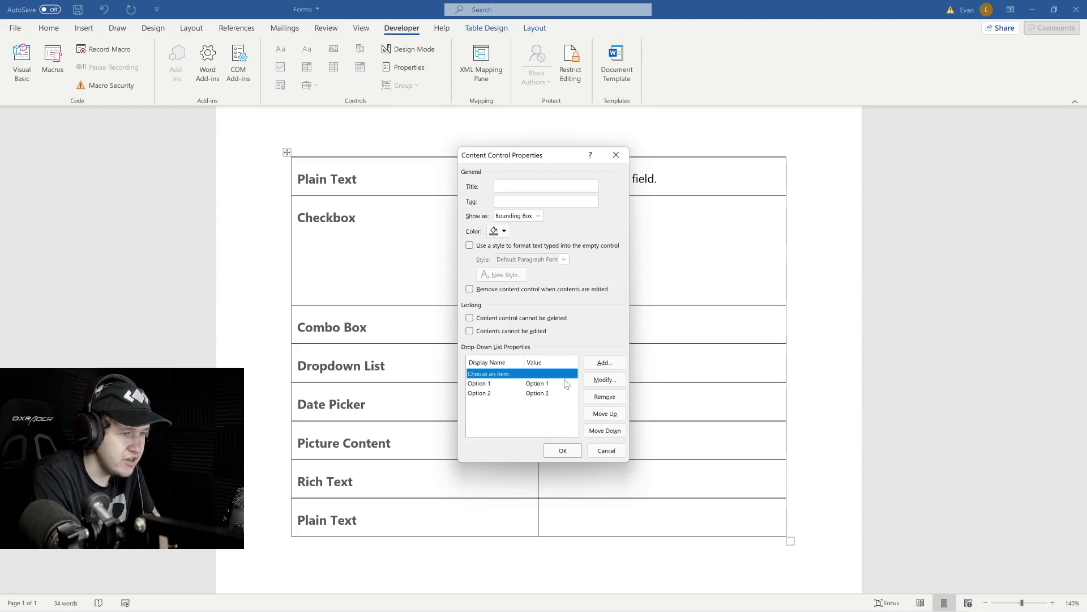
left_click(604, 396)
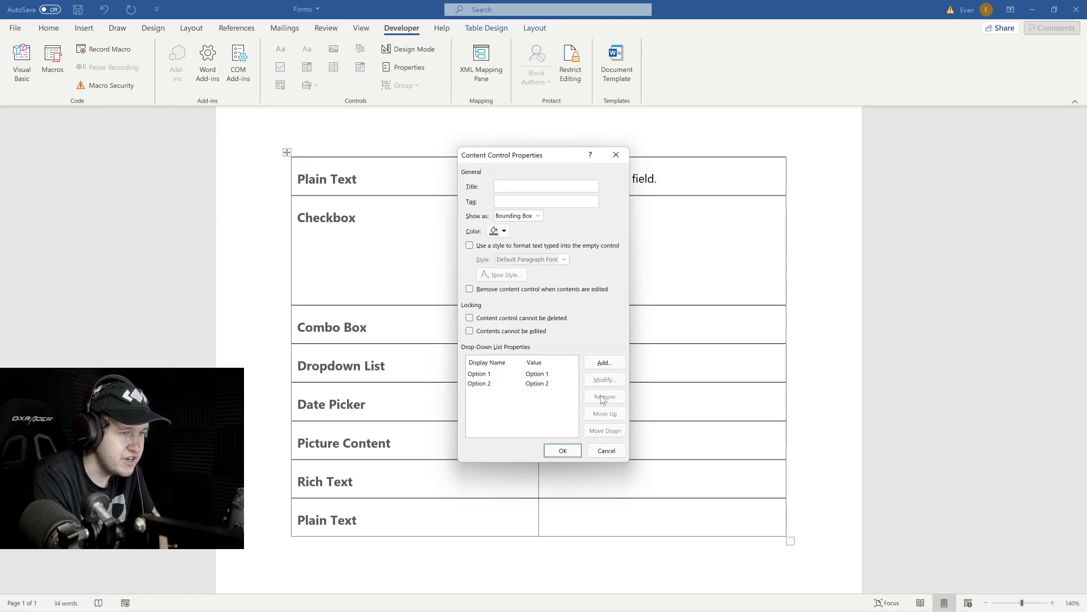
left_click(552, 451)
left_click(602, 363)
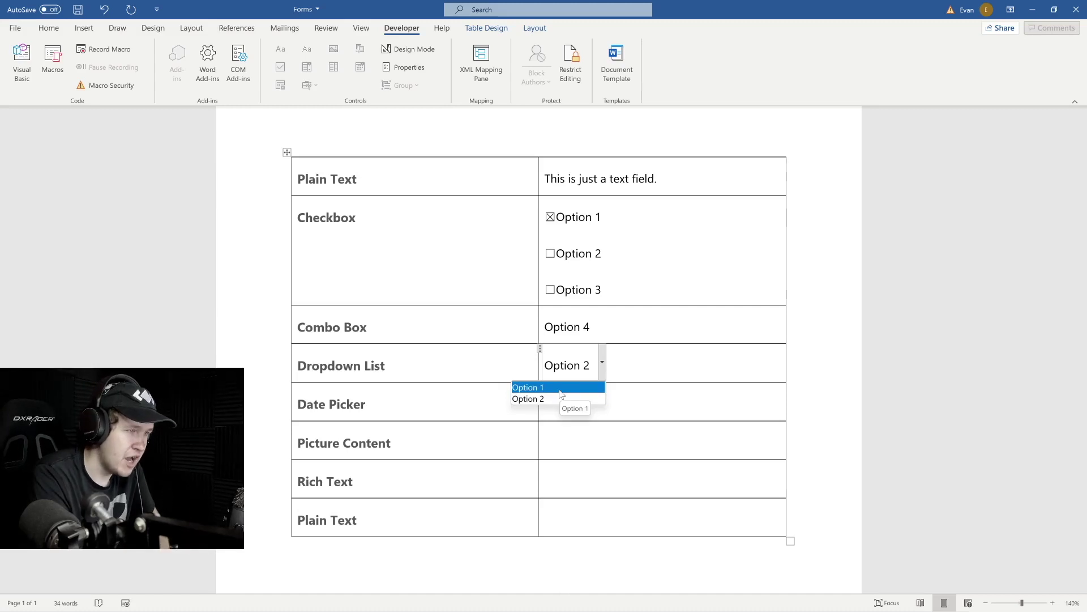
Step: Insert a date picker content control in the Date Picker row and choose September 5, 2021
left_click(606, 397)
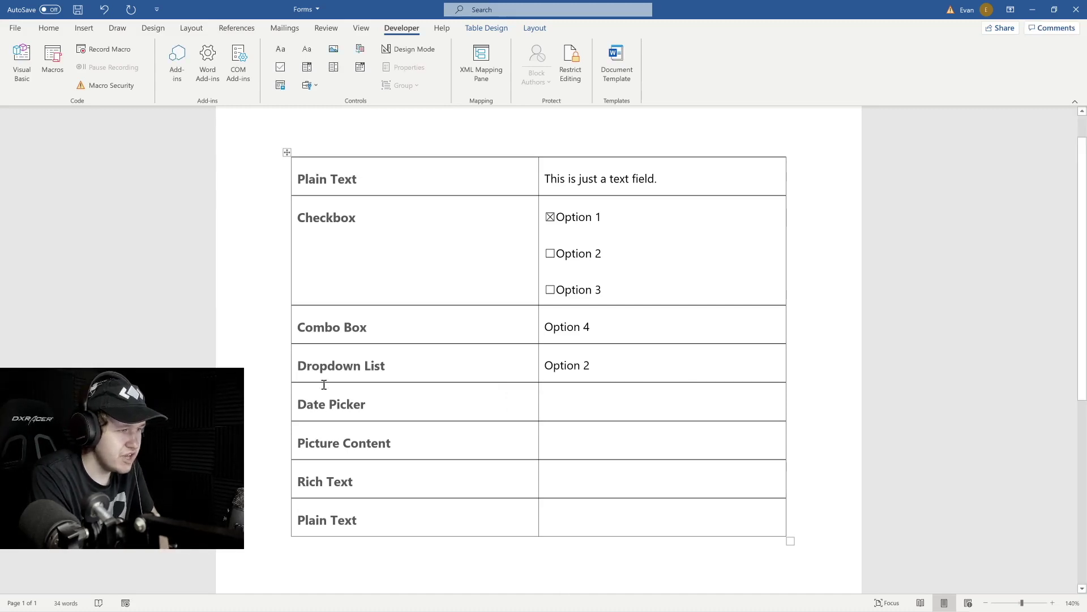
left_click(361, 68)
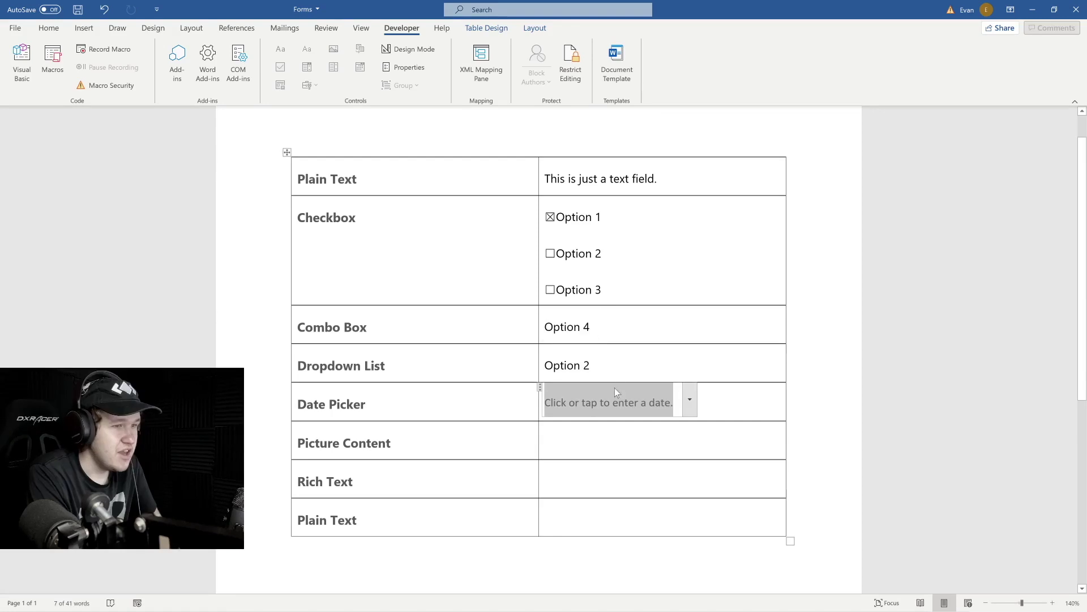
left_click(691, 401)
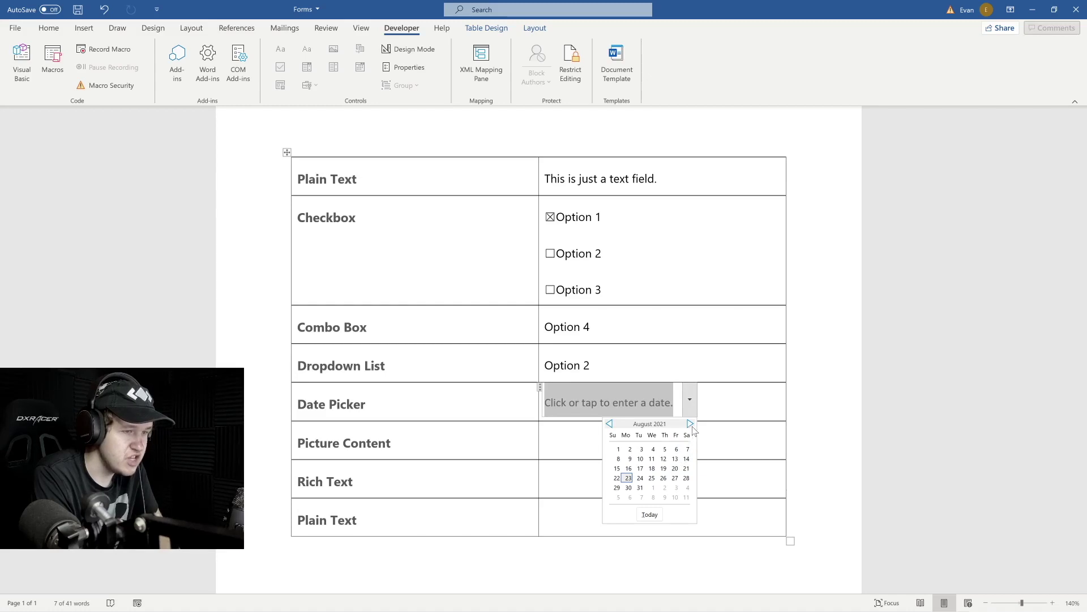
left_click(690, 424)
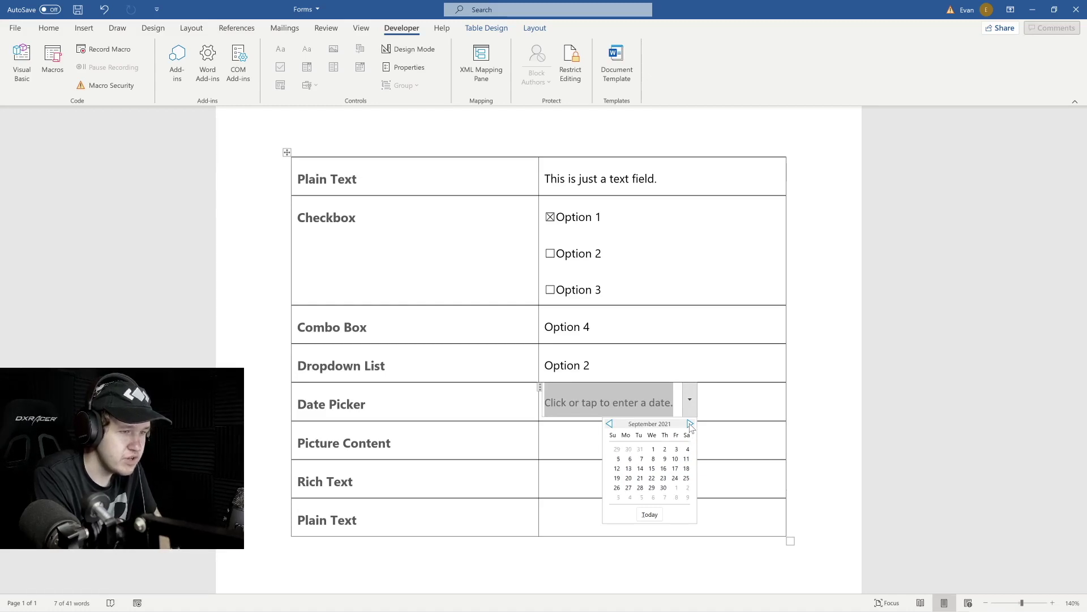
left_click(617, 459)
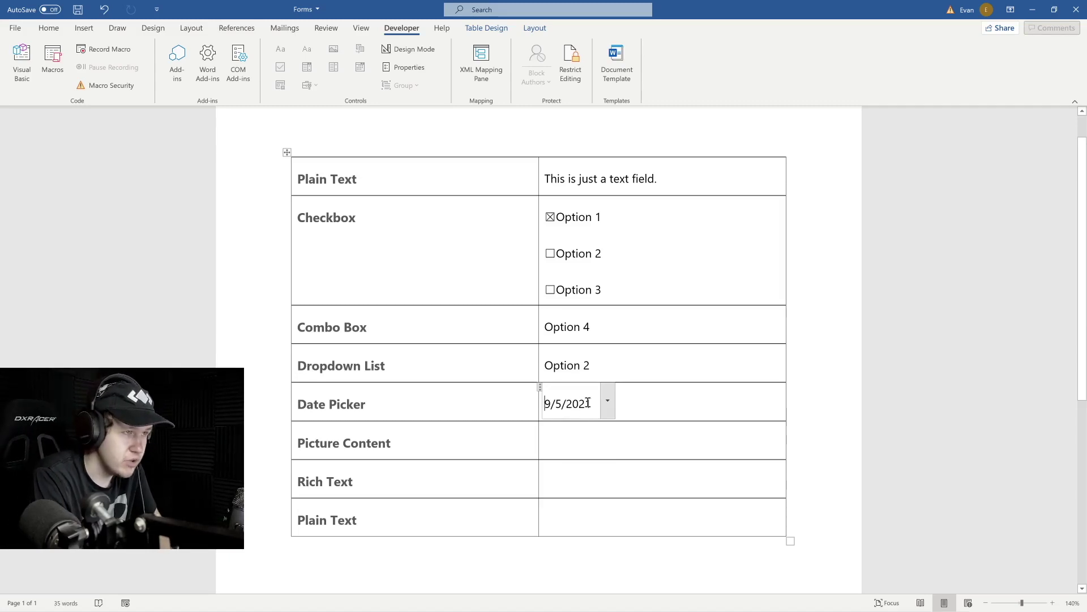
Step: Set the date picker's display format to dddd, MMMM d, yyyy
left_click(408, 69)
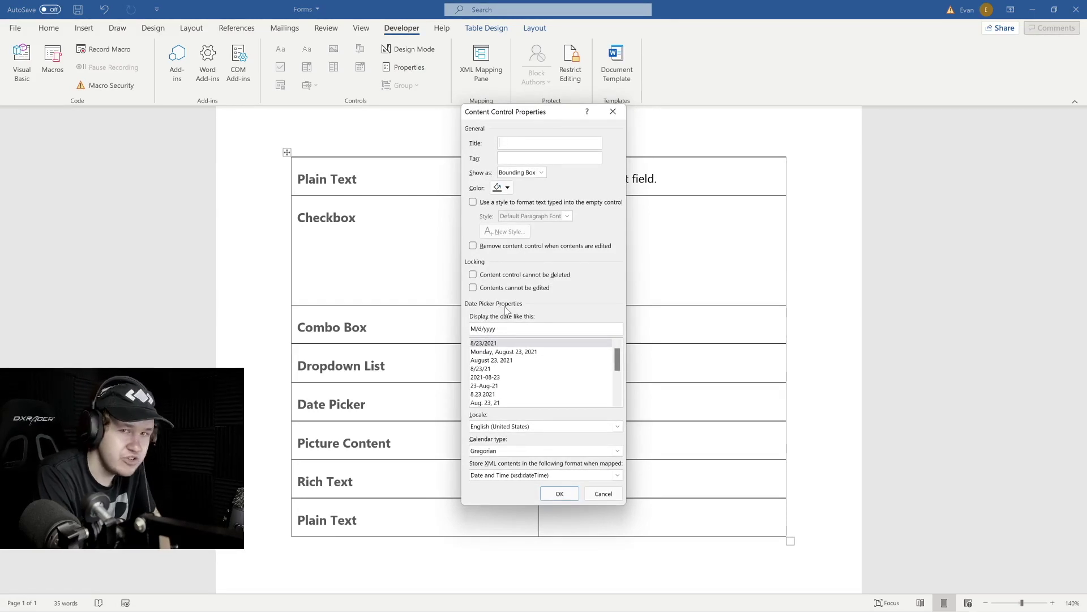
left_click(508, 351)
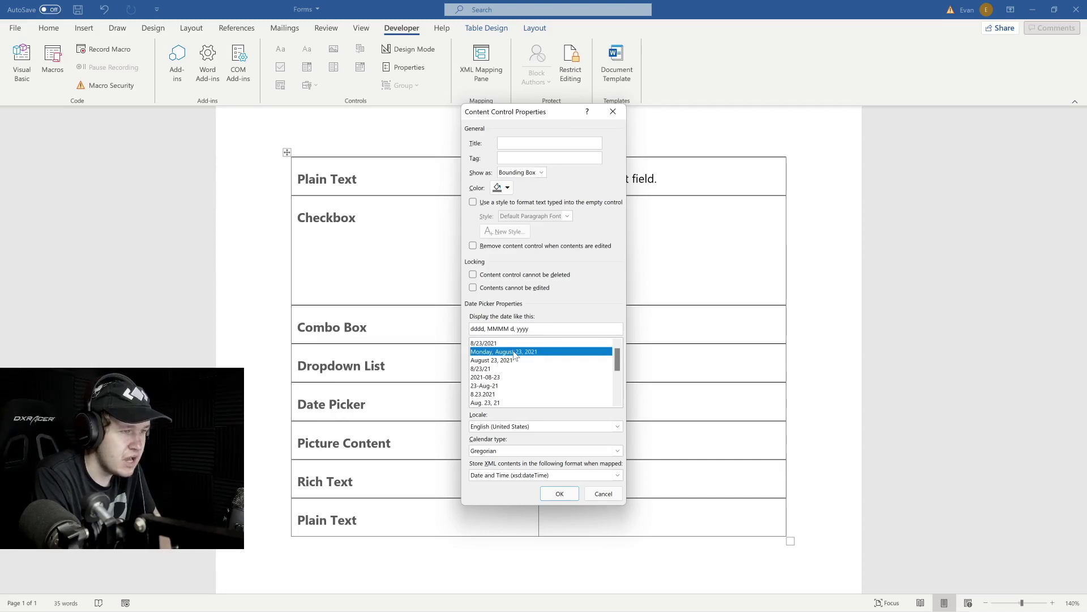
left_click(561, 493)
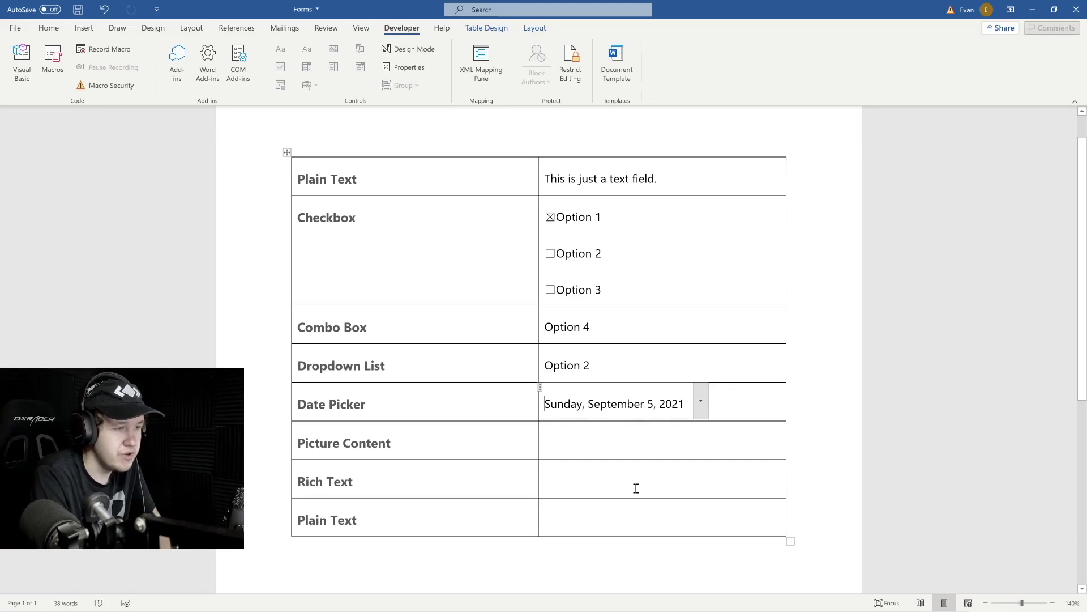
Step: Review the date picker's available display formats, locale and calendar type in its content control properties
left_click(406, 67)
scroll(527, 391, "down", 2)
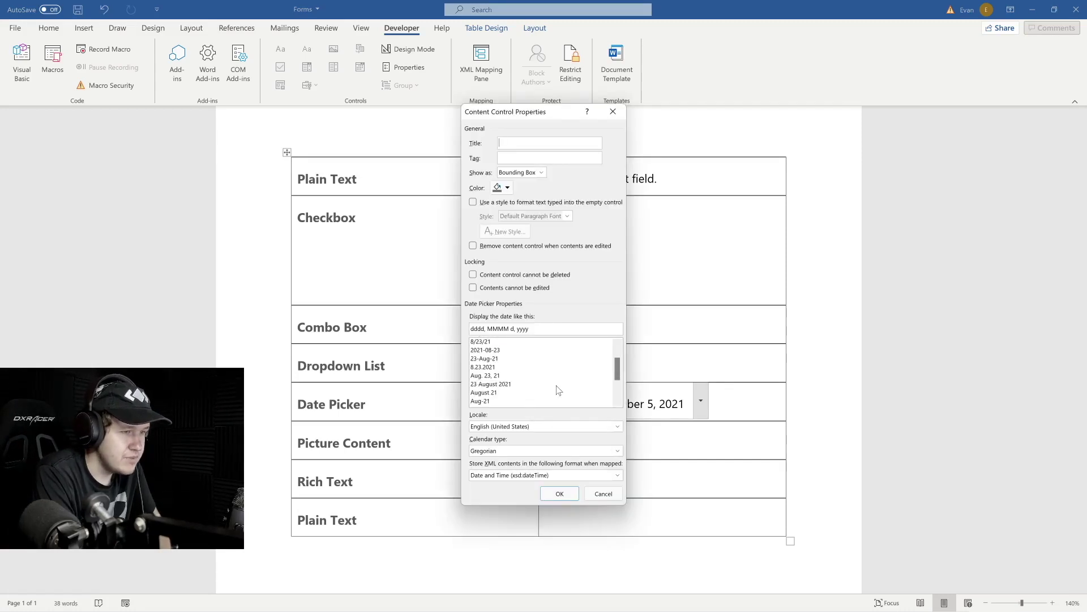
left_click(554, 426)
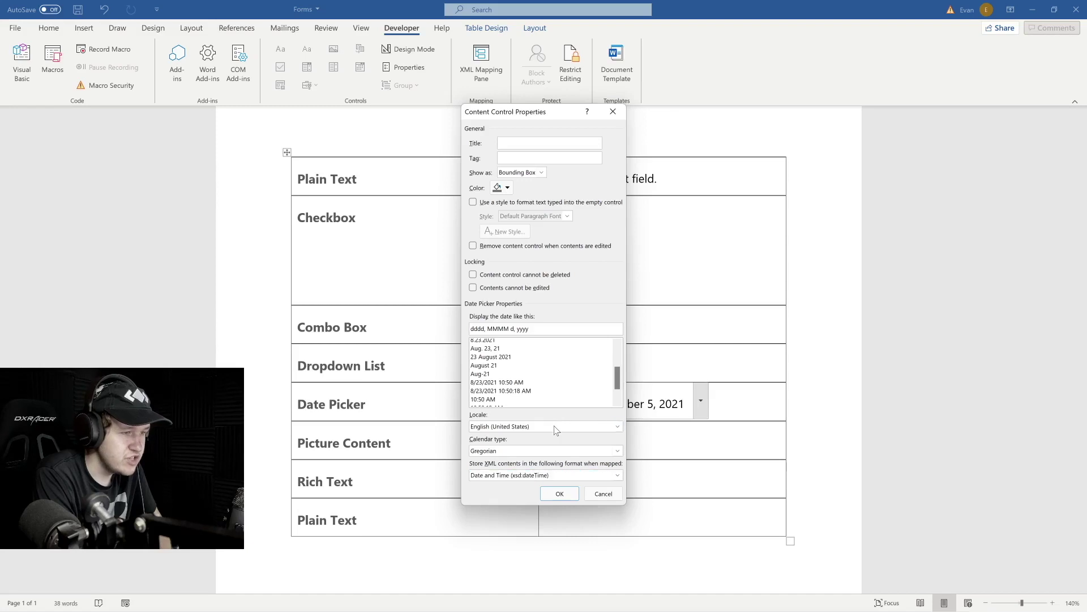
left_click(545, 451)
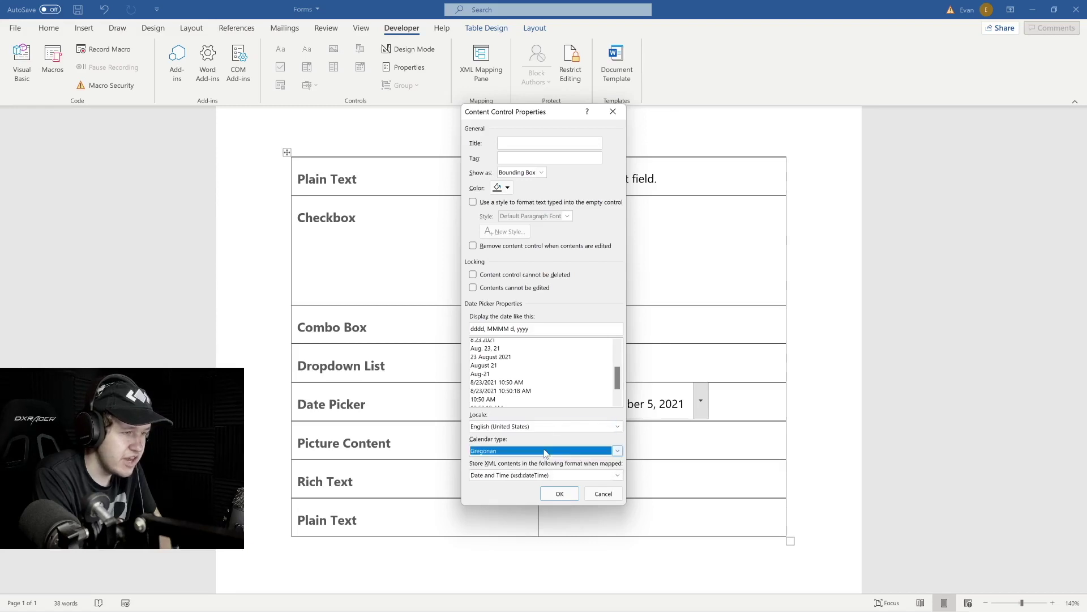
left_click(560, 494)
Step: Insert a picture content control in the empty cell of the Picture Content row
left_click(571, 438)
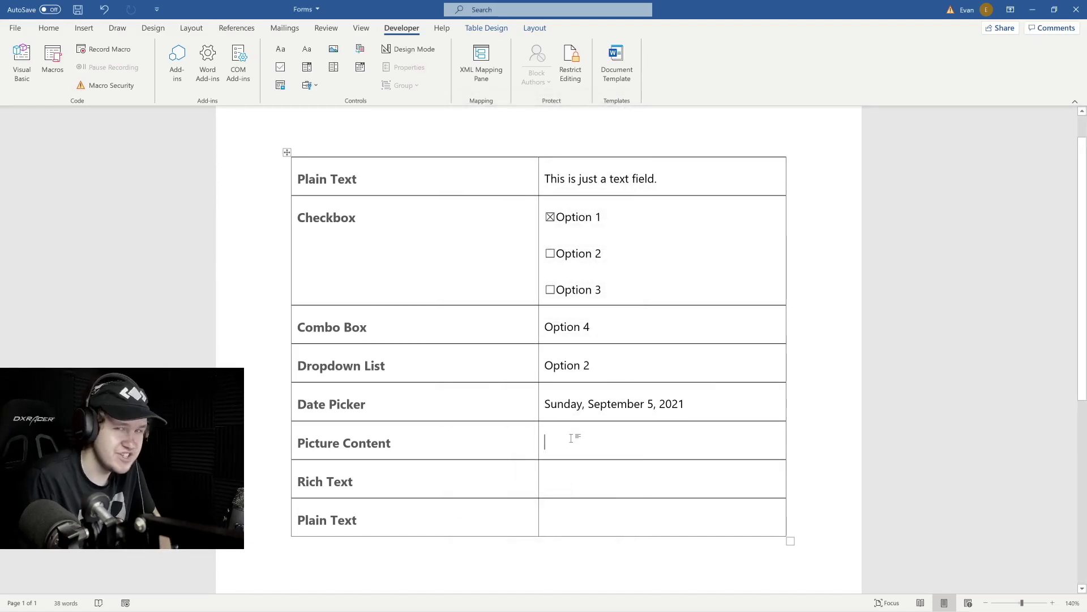
left_click(334, 50)
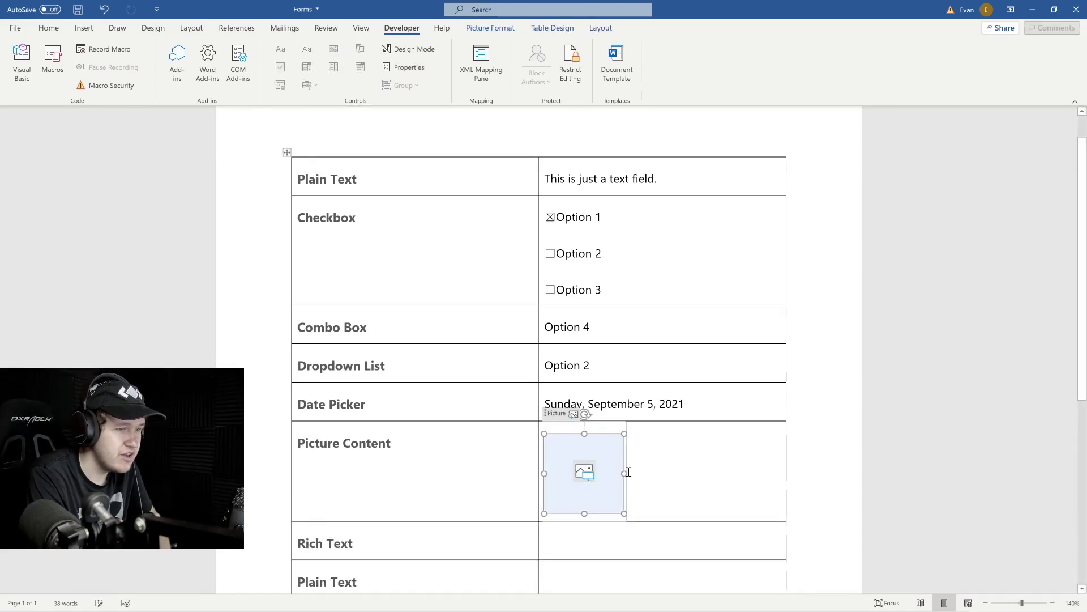
scroll(629, 474, "down", 2)
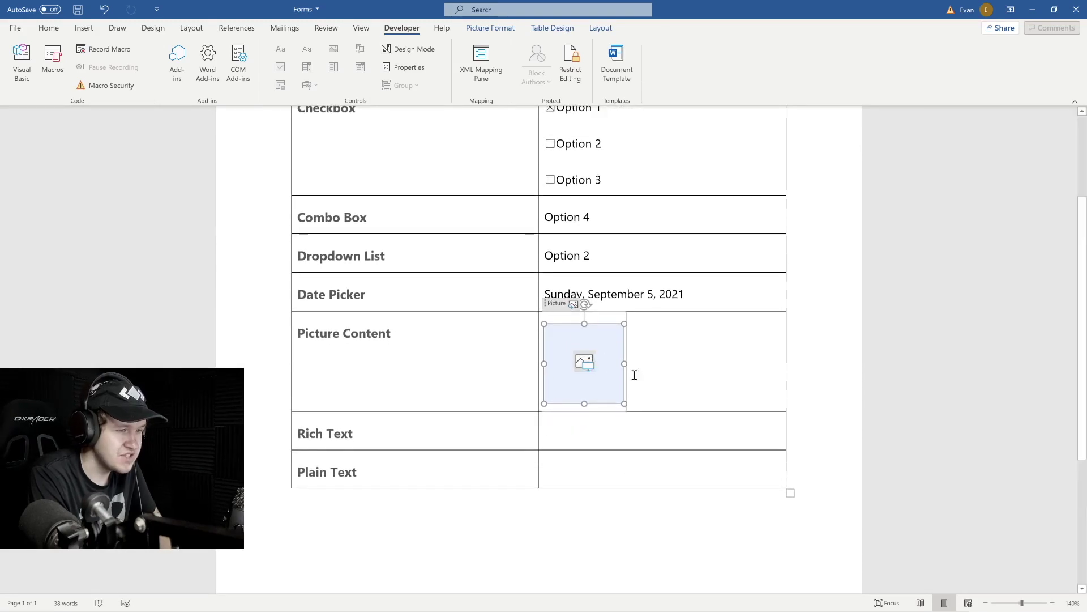
Step: Check which picture sources the new picture control offers, without inserting an image
left_click(653, 380)
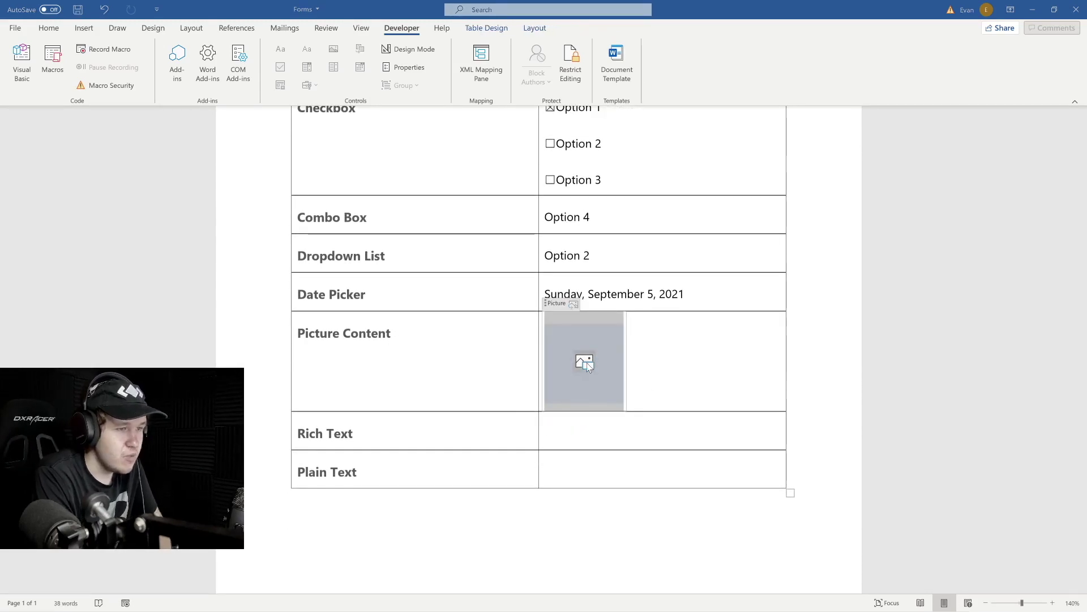
left_click(589, 362)
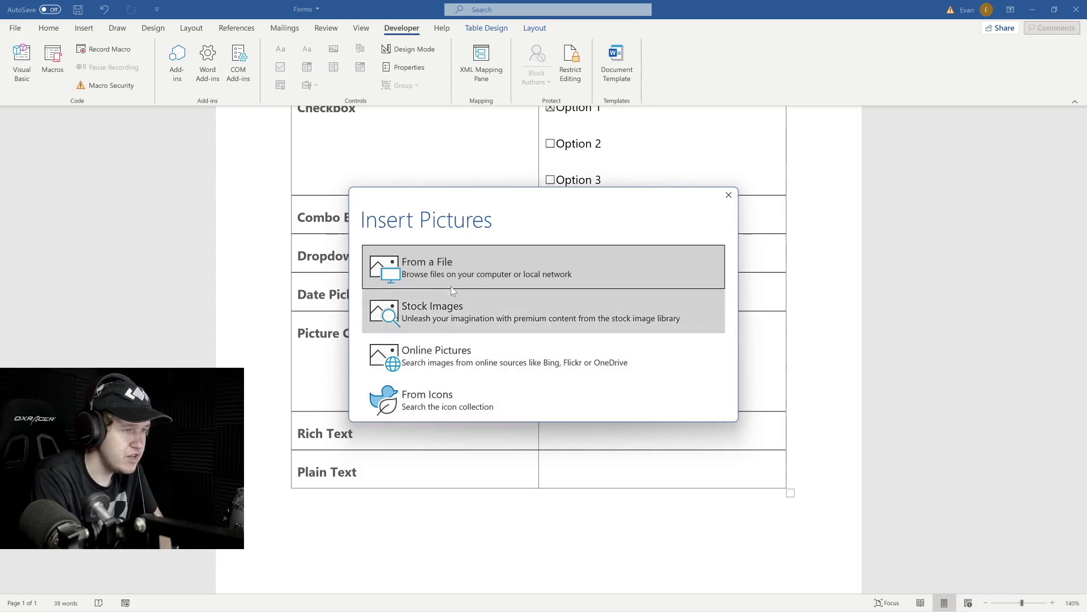
left_click(728, 195)
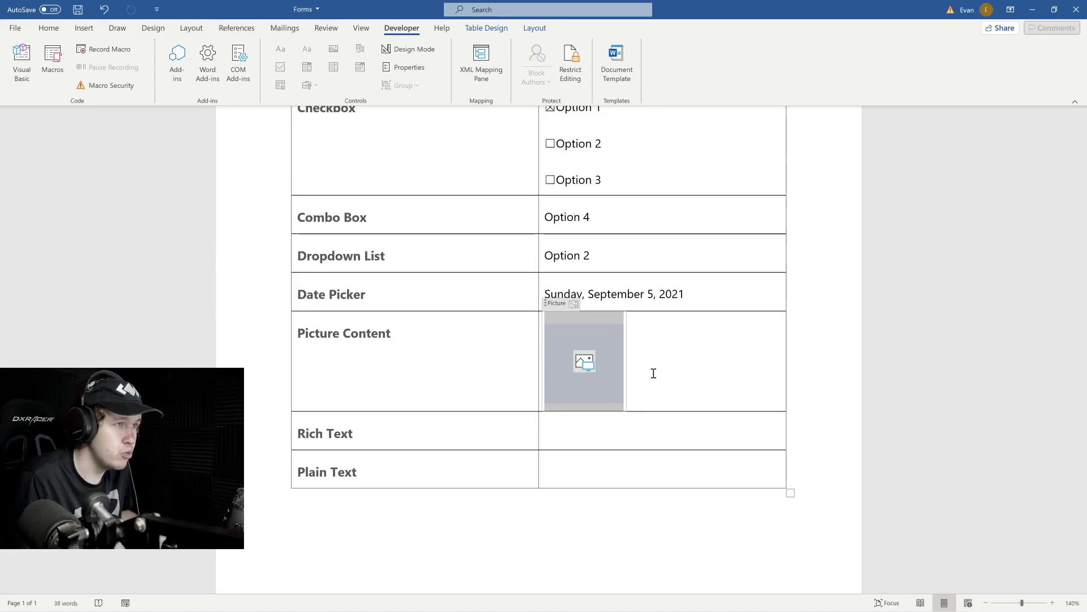
Step: Insert a rich text content control in the Rich Text row and fill it with "This is a rich text field."
left_click(577, 426)
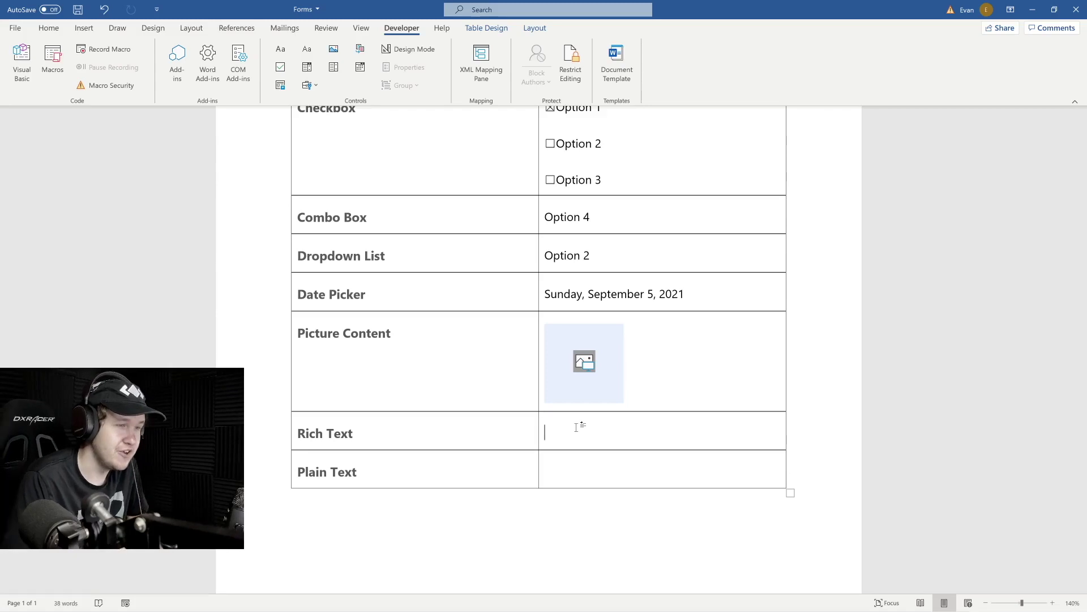
left_click(283, 53)
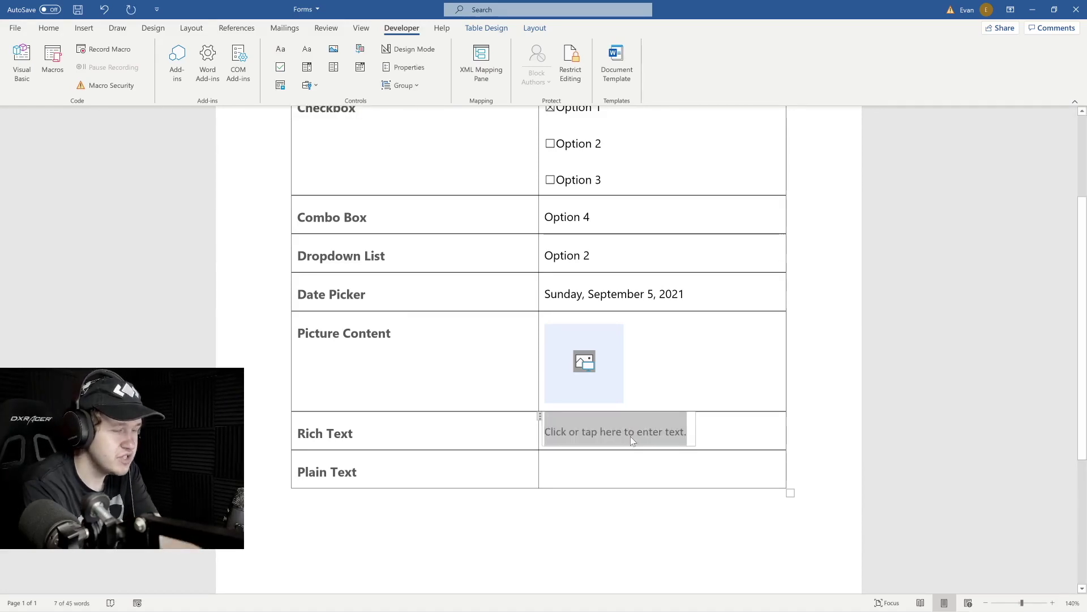
type("This is a rich text field.")
Step: Insert a plain text content control in the last Plain Text row and fill it with "This is a plain text field."
left_click(652, 469)
left_click(310, 70)
type("T")
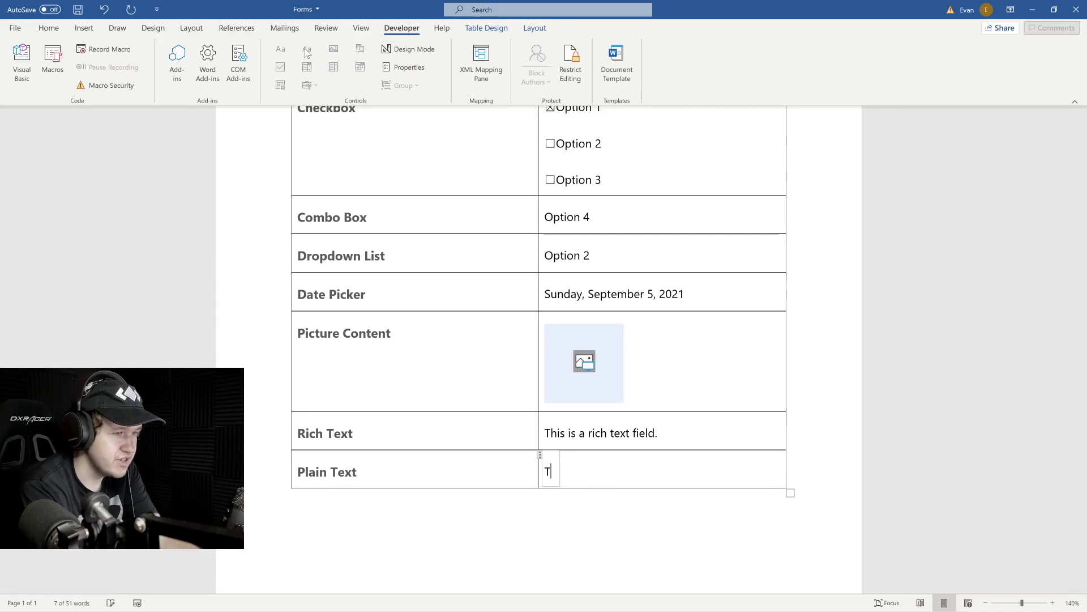
type("his is a plain text field.")
left_click(672, 439)
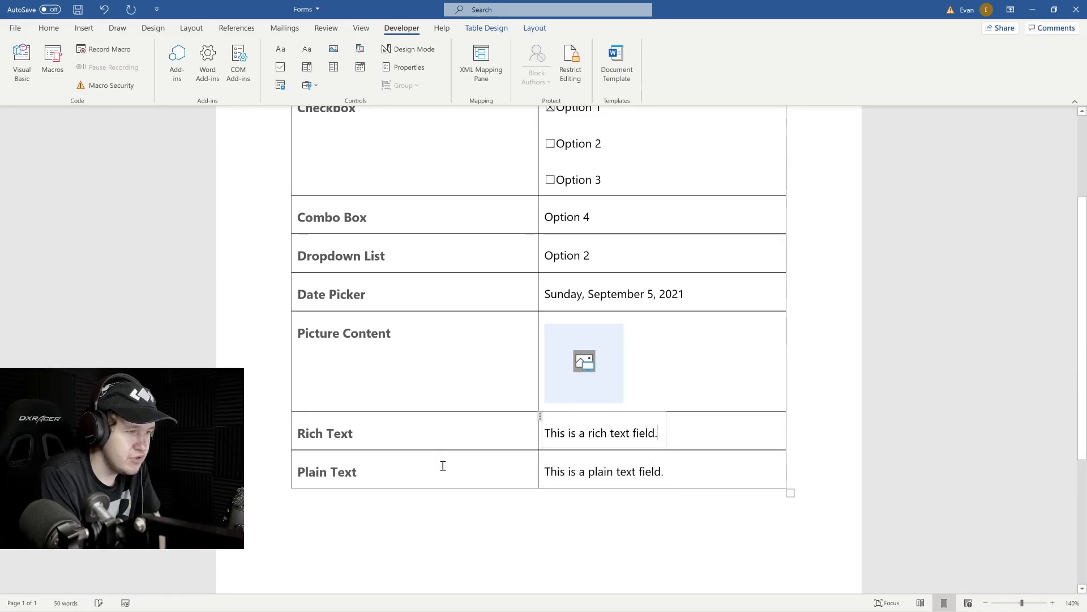
left_click(663, 474)
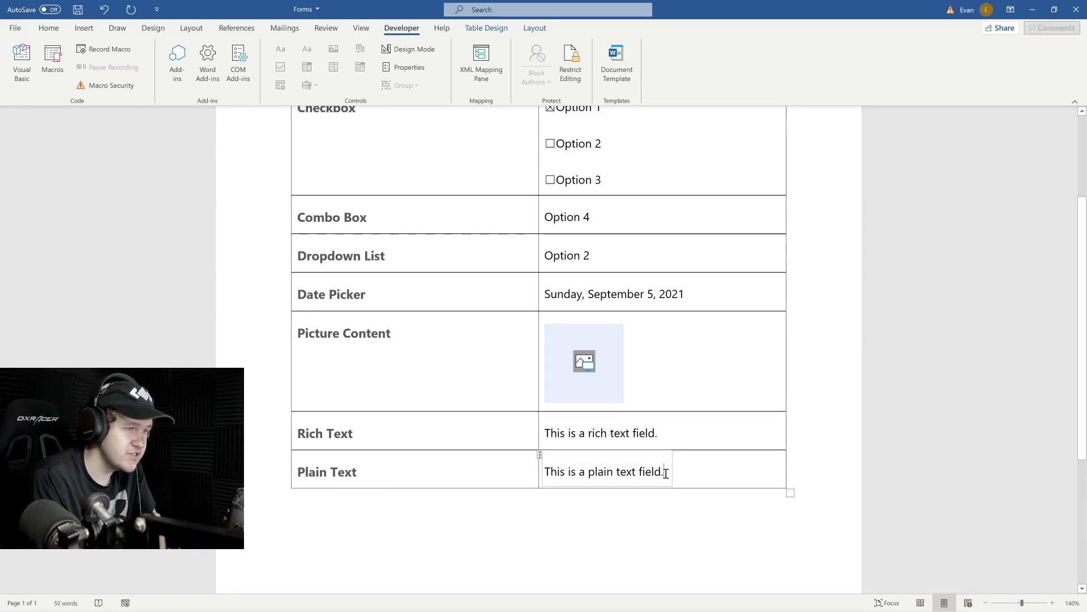
Step: Format the words "rich text field." in the Rich Text row as red and bold
left_click(631, 435)
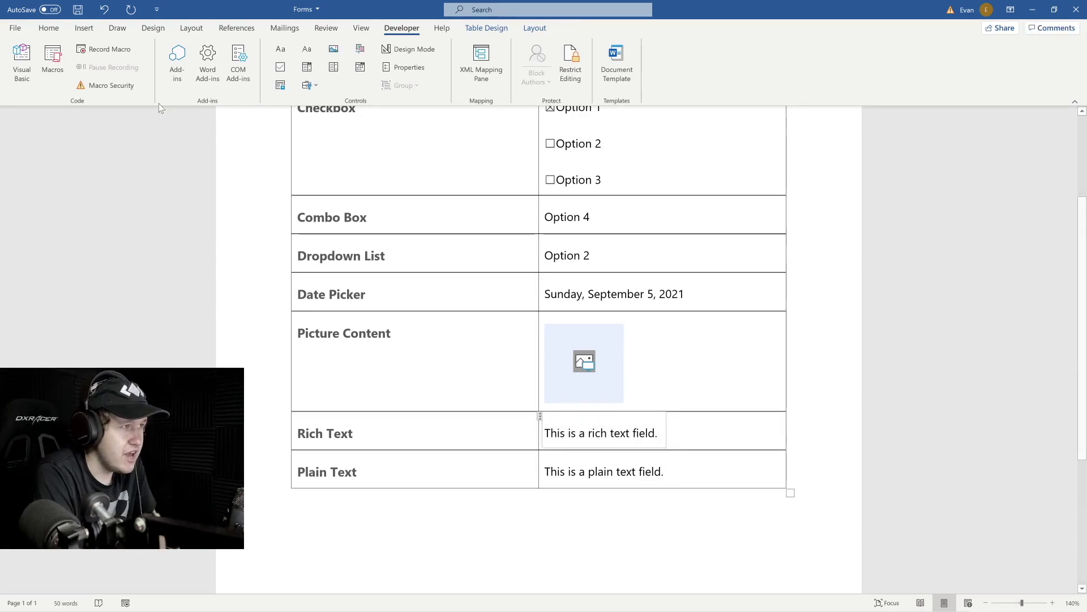
left_click(49, 27)
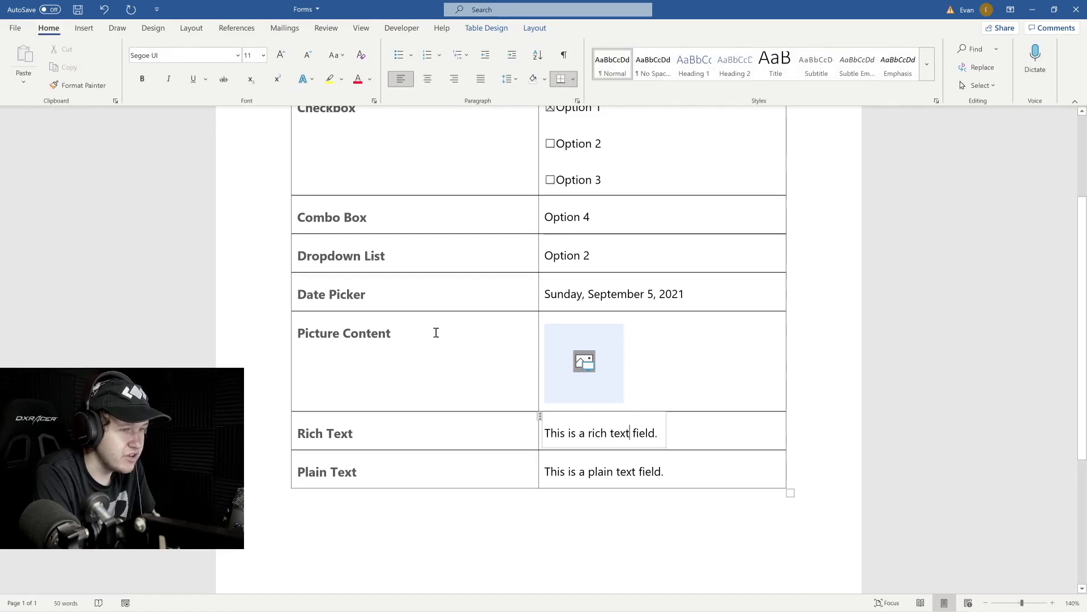
left_click_drag(657, 435, 589, 435)
left_click(661, 432)
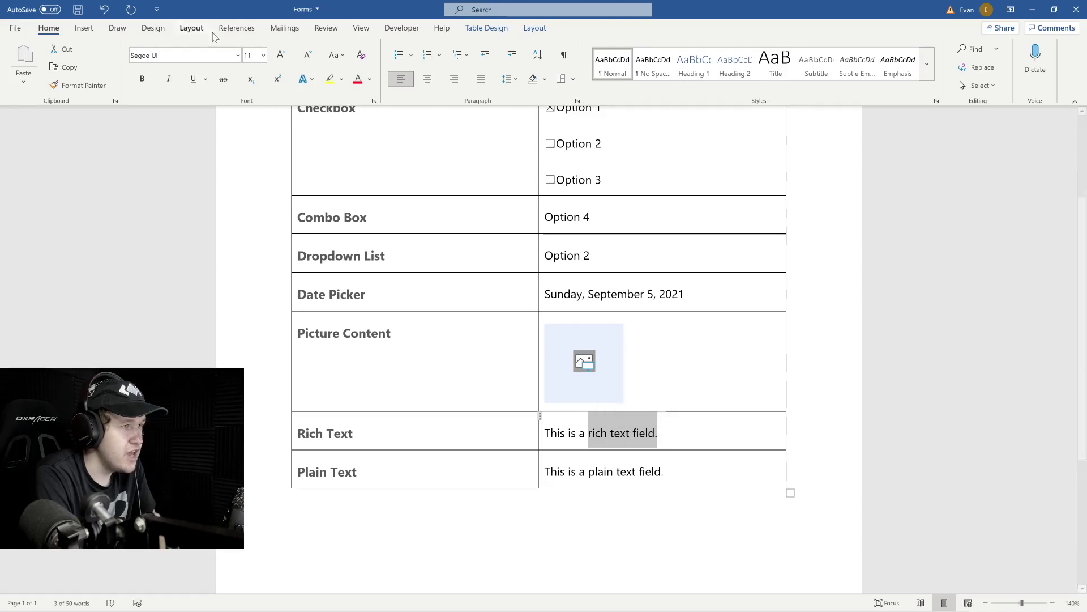
left_click(370, 80)
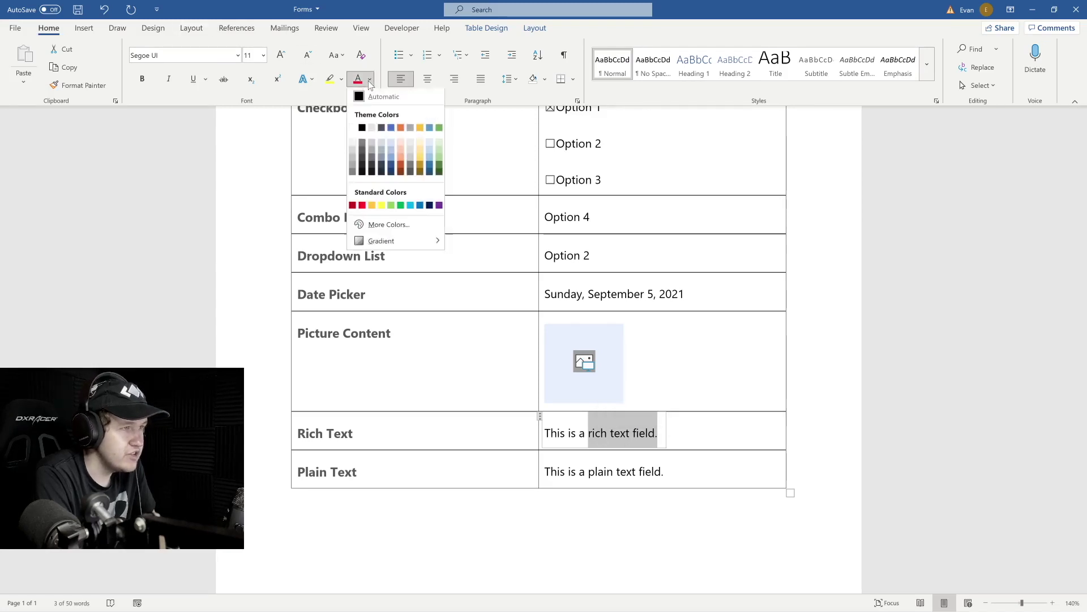
left_click(363, 206)
key("ctrl+b")
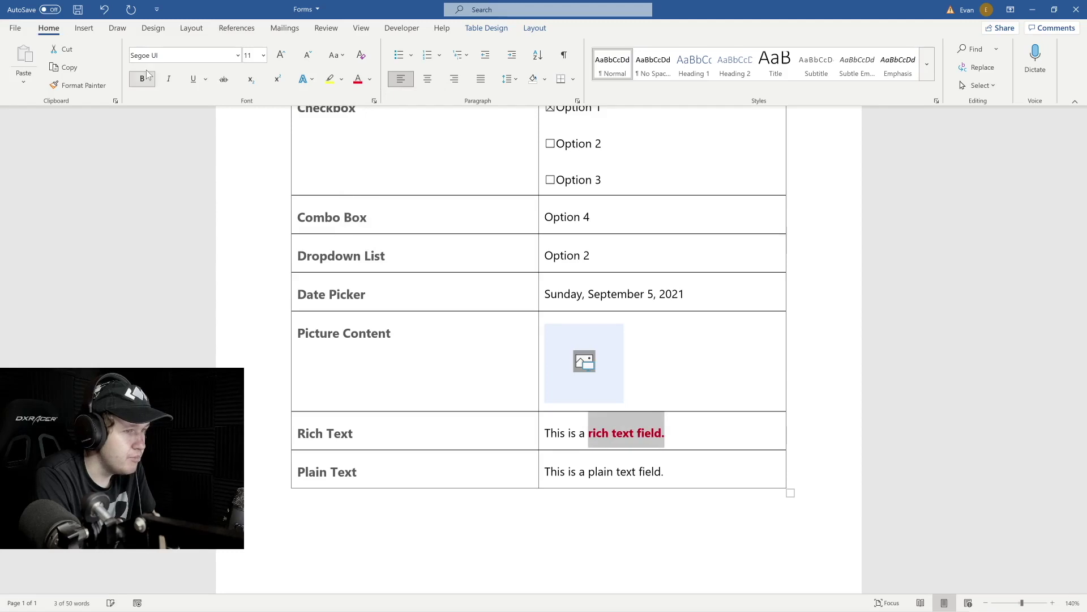
Step: Make the word "This" in the Rich Text row bold and italic
double_click(555, 432)
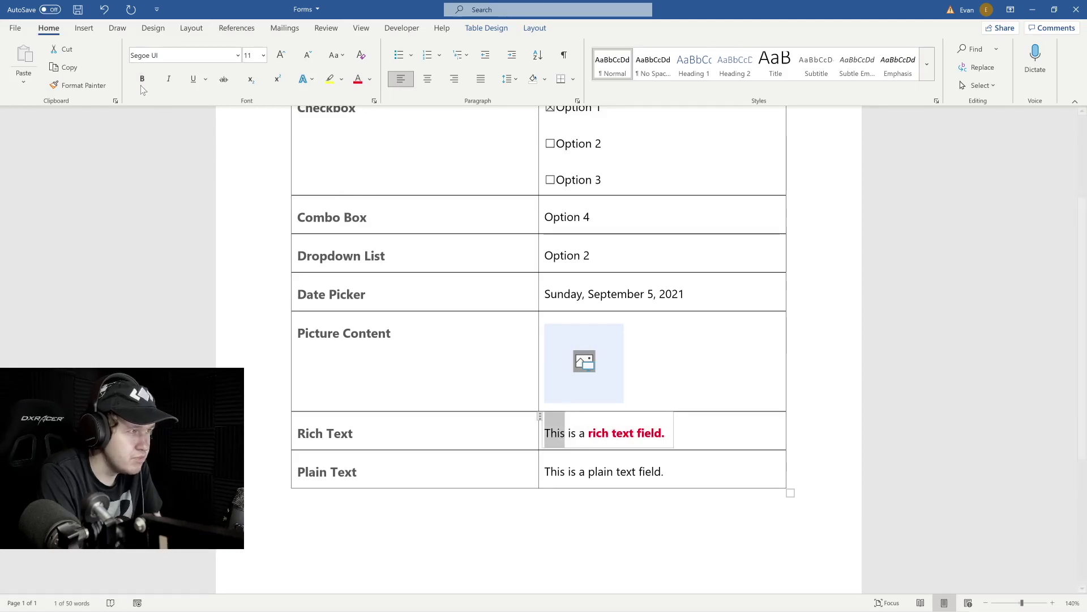
key("ctrl+b")
key("ctrl+i")
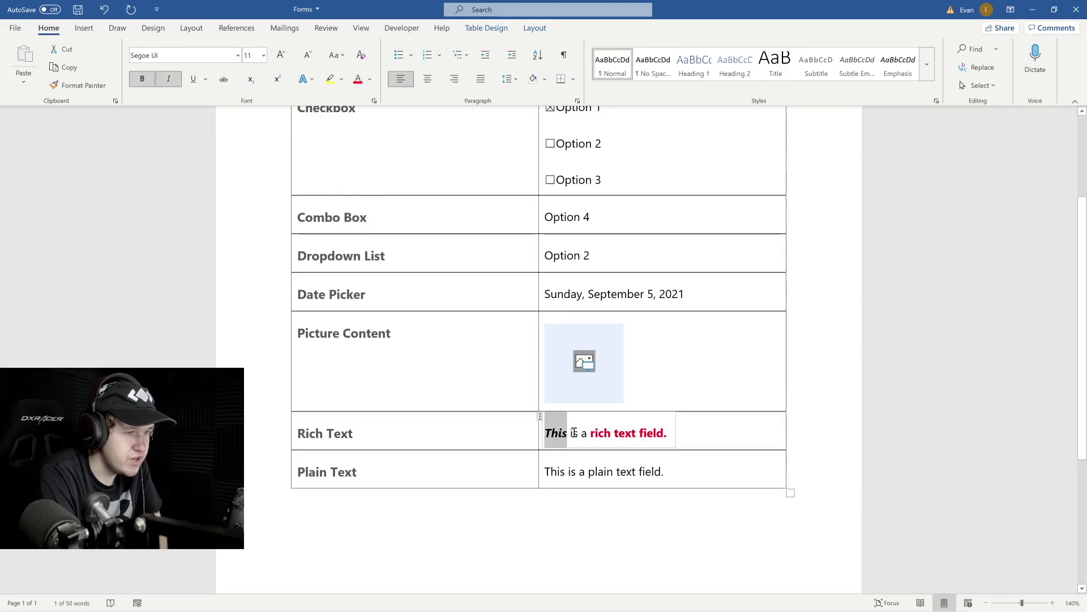
Step: Apply a green font color to "plain text field." in the last Plain Text row
left_click(654, 475)
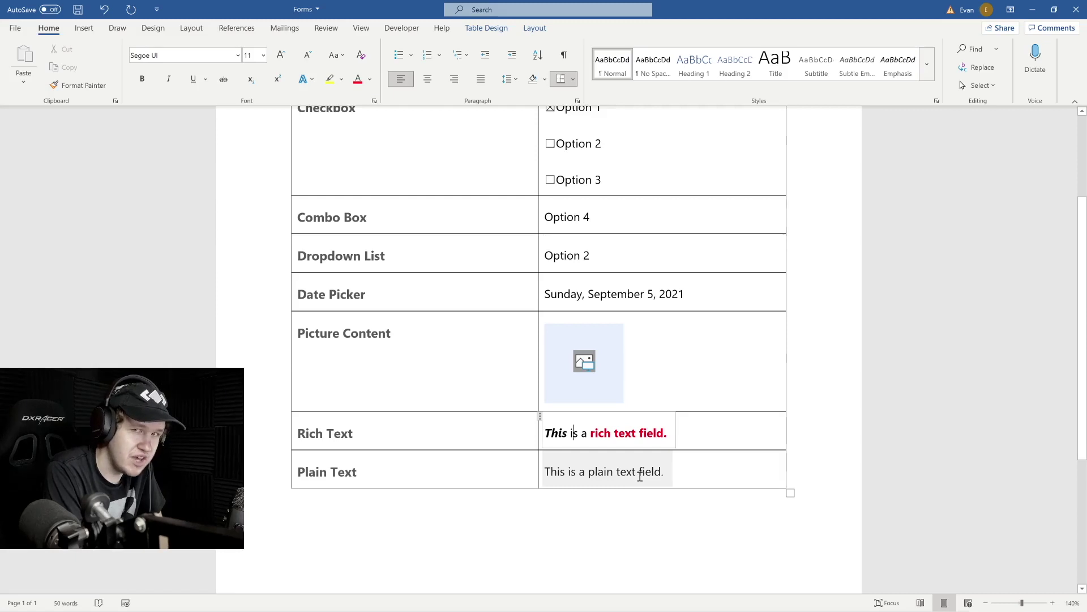
left_click_drag(664, 472, 601, 477)
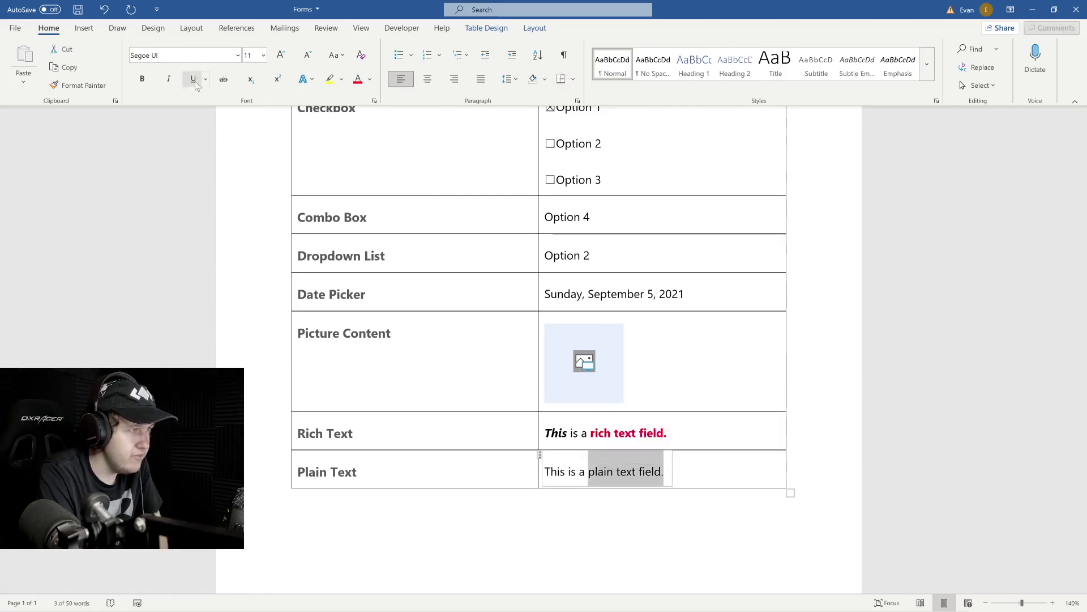
left_click(369, 79)
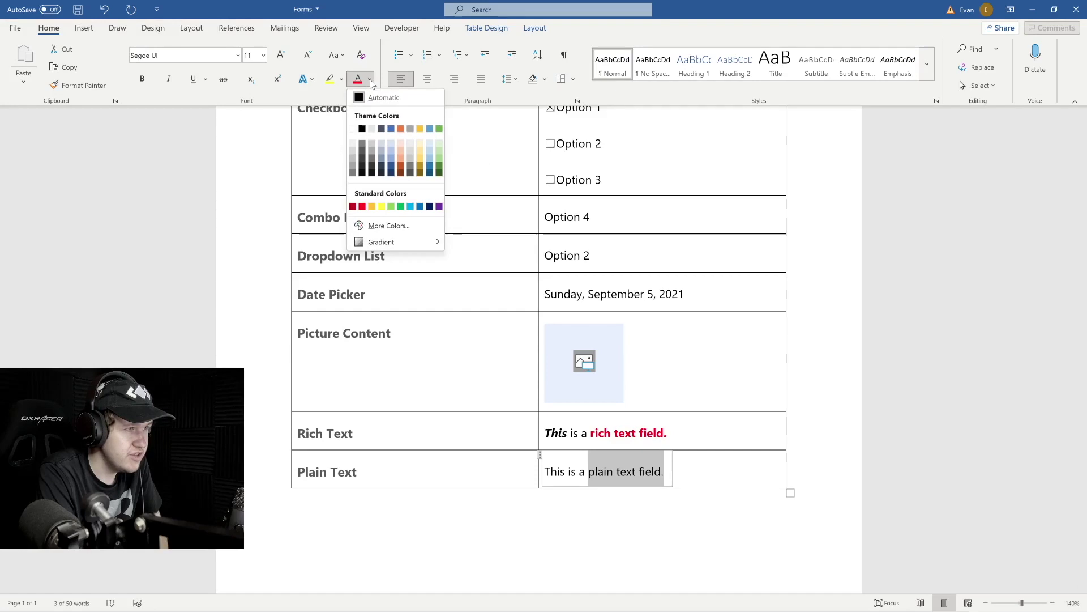
left_click(401, 207)
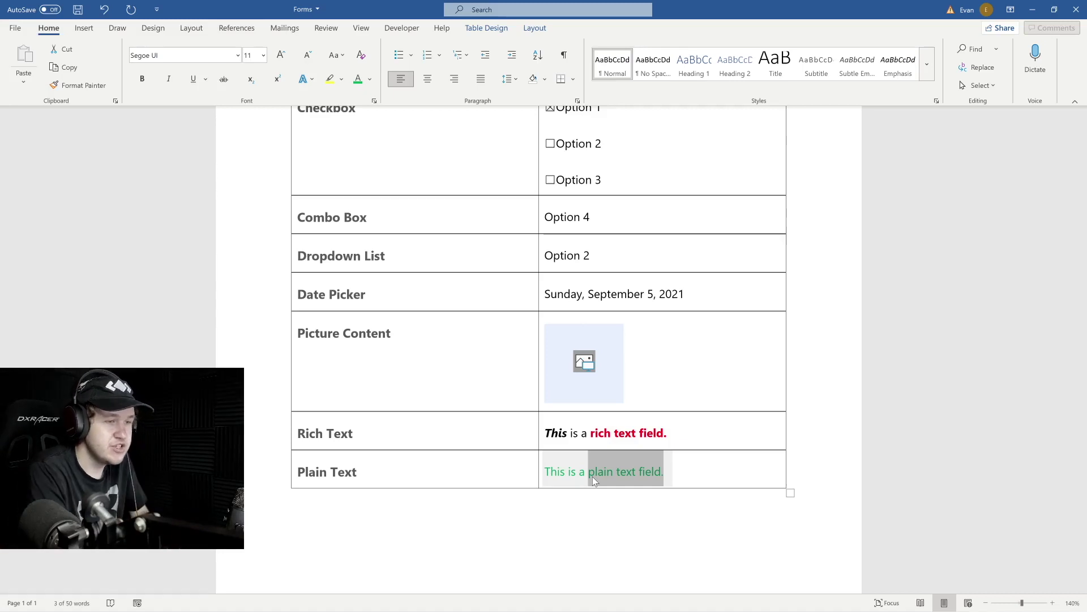
left_click(596, 429)
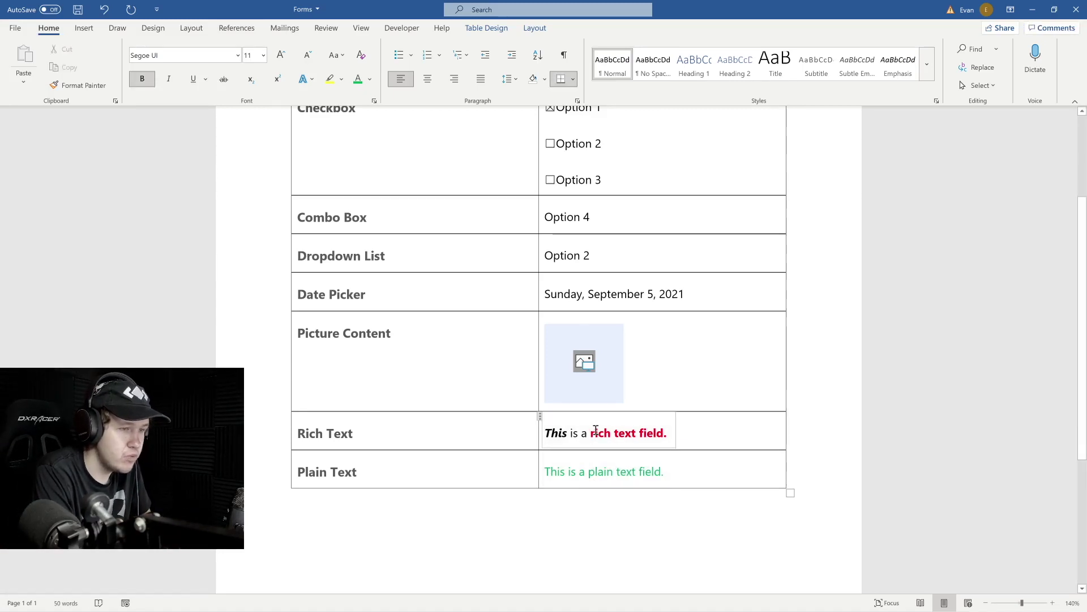
left_click_drag(591, 430, 668, 438)
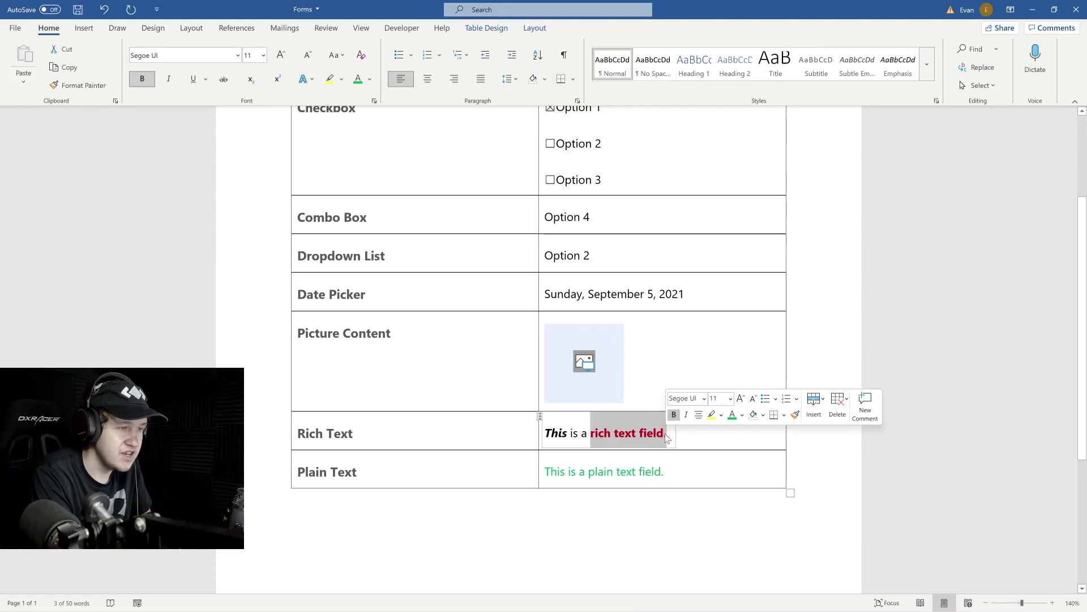
left_click(619, 467)
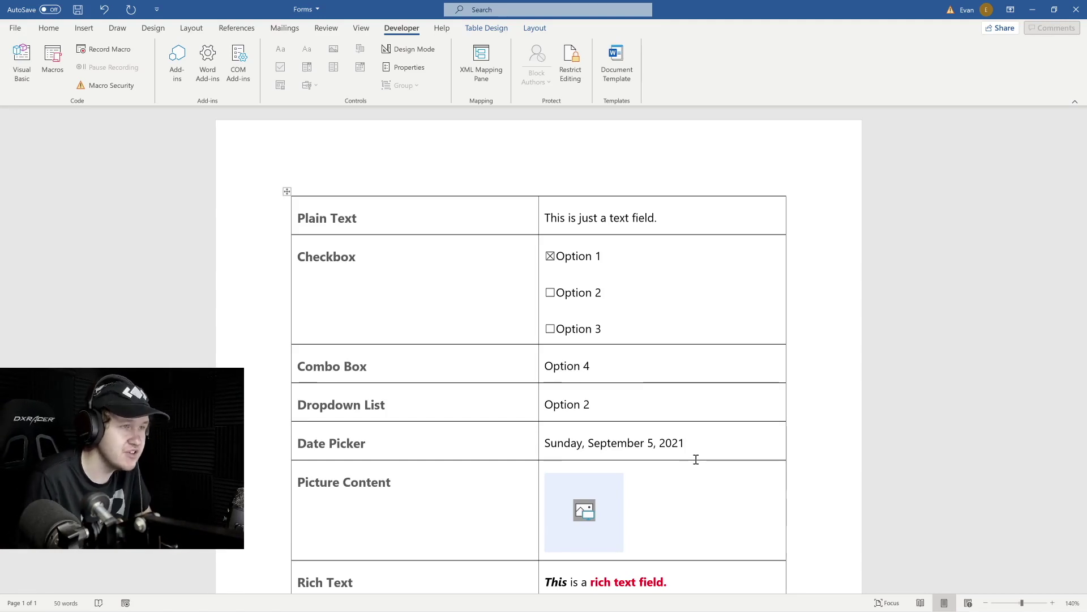
Step: Set the document's editing restrictions to allow only filling in forms
left_click(572, 78)
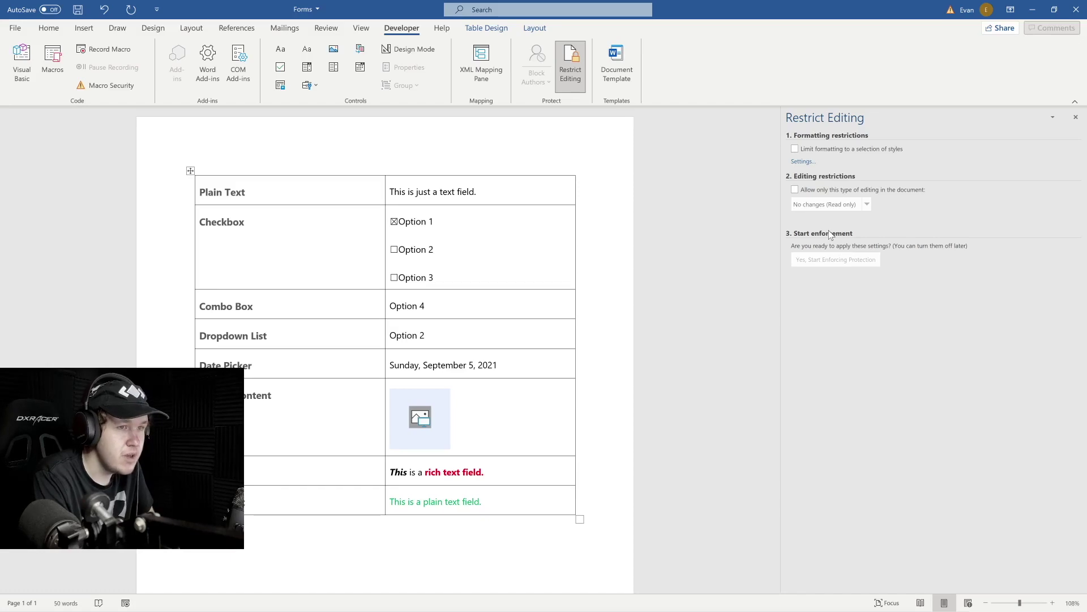
left_click(795, 190)
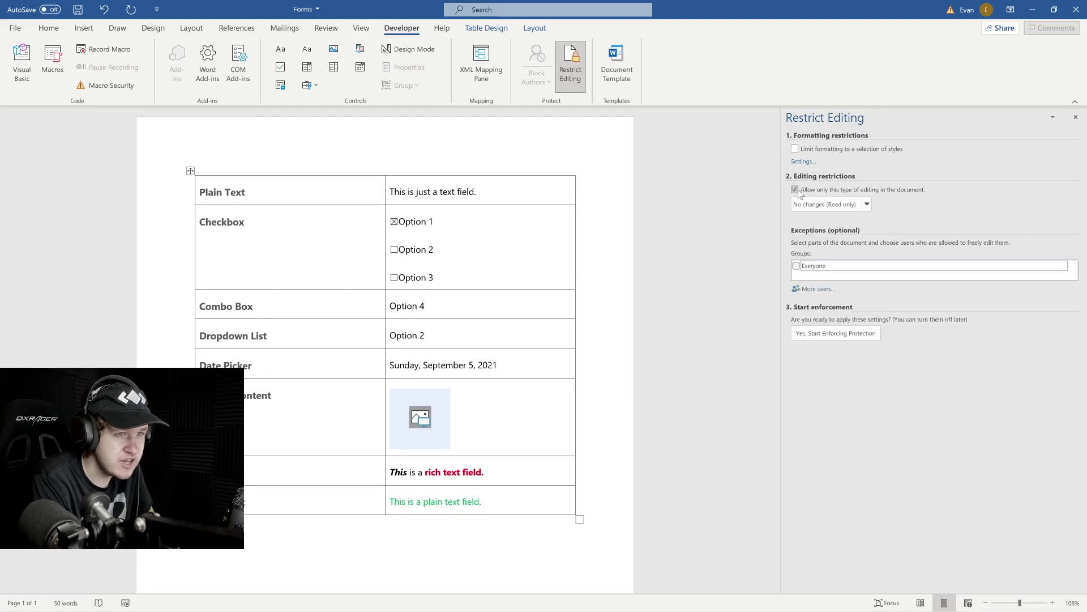
left_click(868, 205)
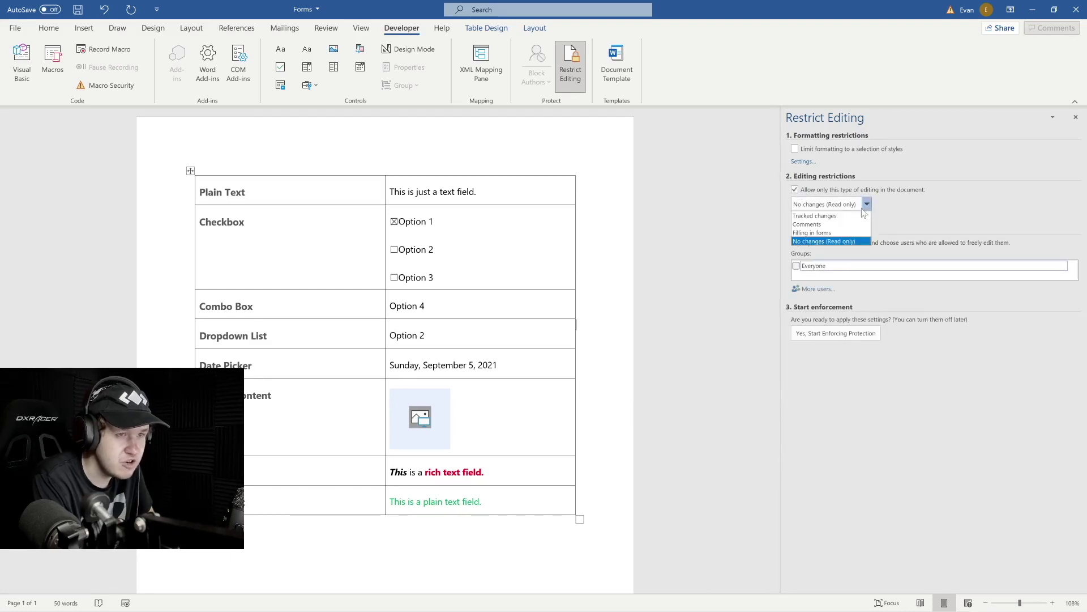
left_click(827, 233)
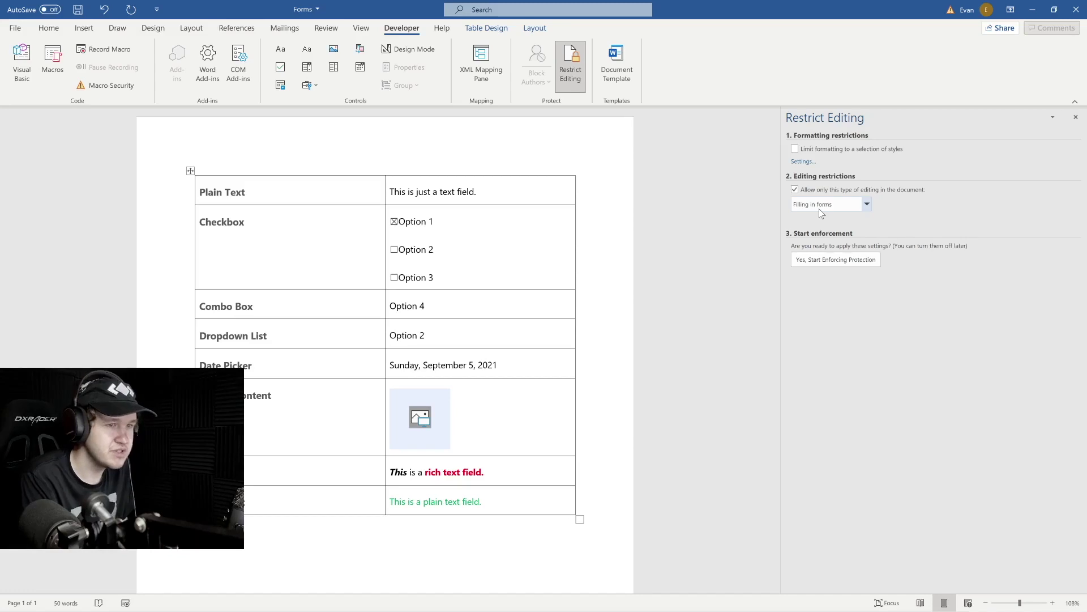
Step: Start enforcing the document protection without setting a password
left_click(824, 260)
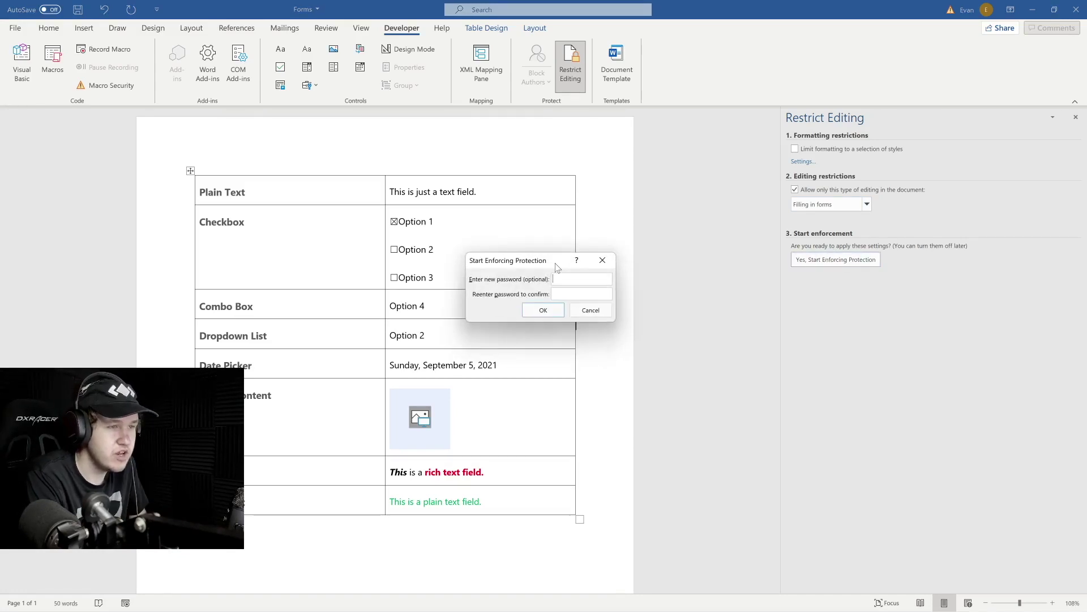
left_click_drag(556, 260, 563, 266)
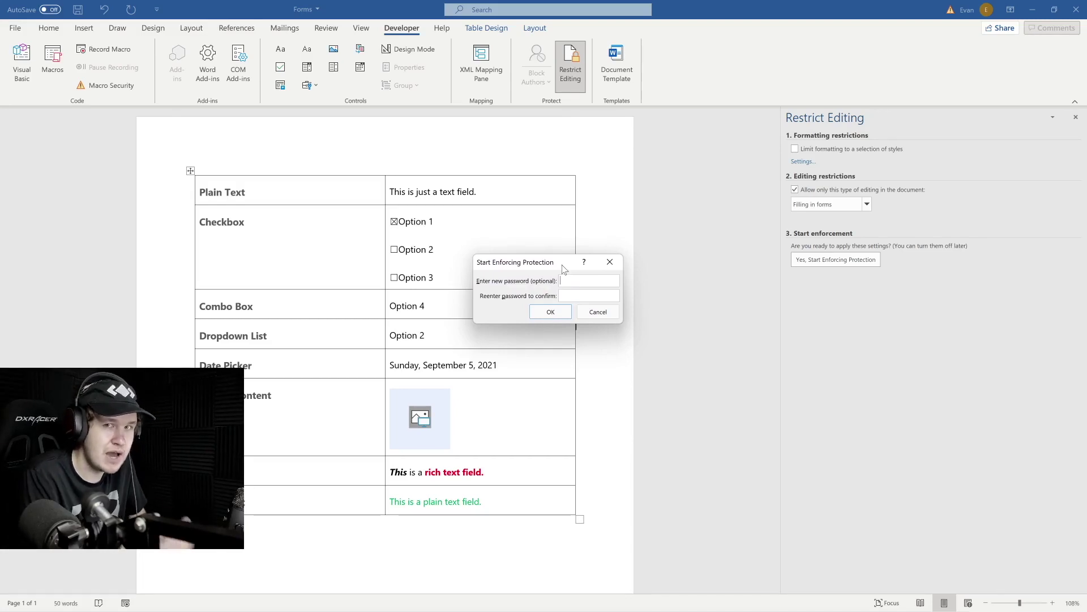
left_click(549, 312)
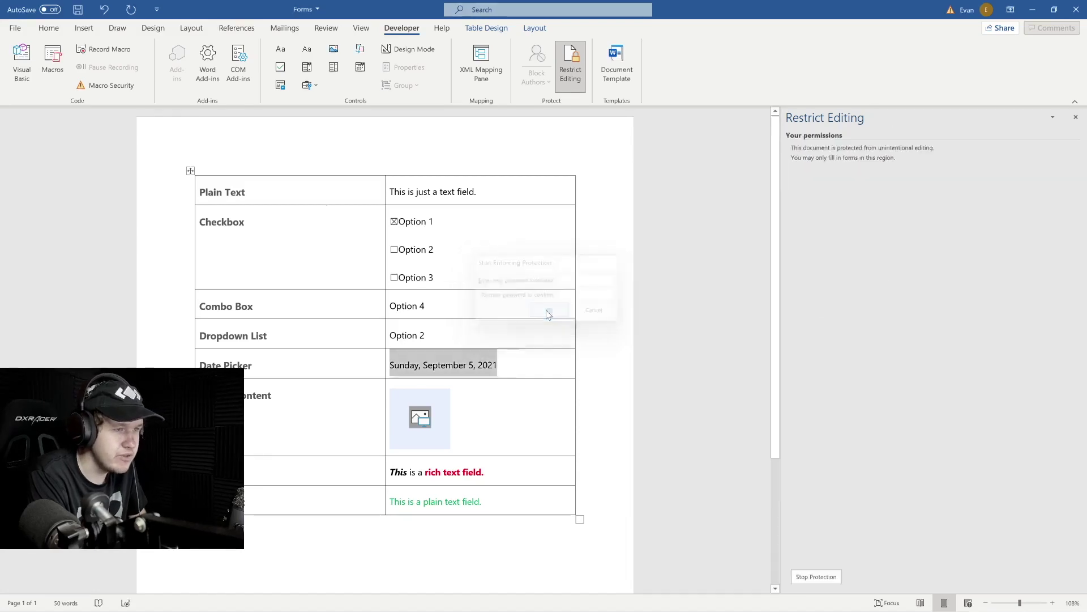
Step: Test whether the Plain Text, Combo Box and Date Picker label cells can still be edited under protection
left_click(240, 192)
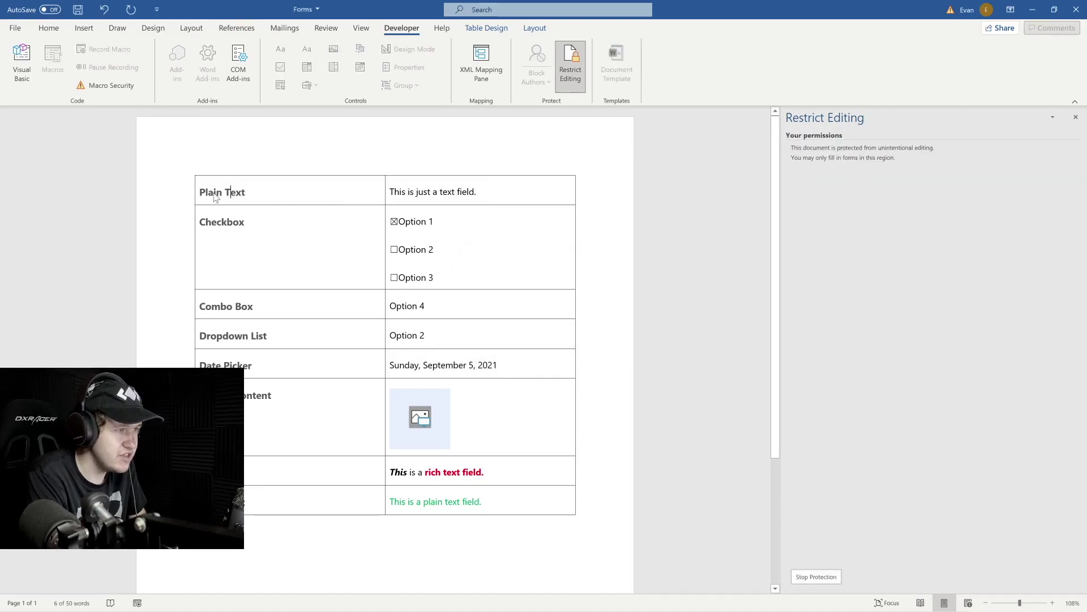
key("Tab")
left_click(286, 308)
left_click(249, 367)
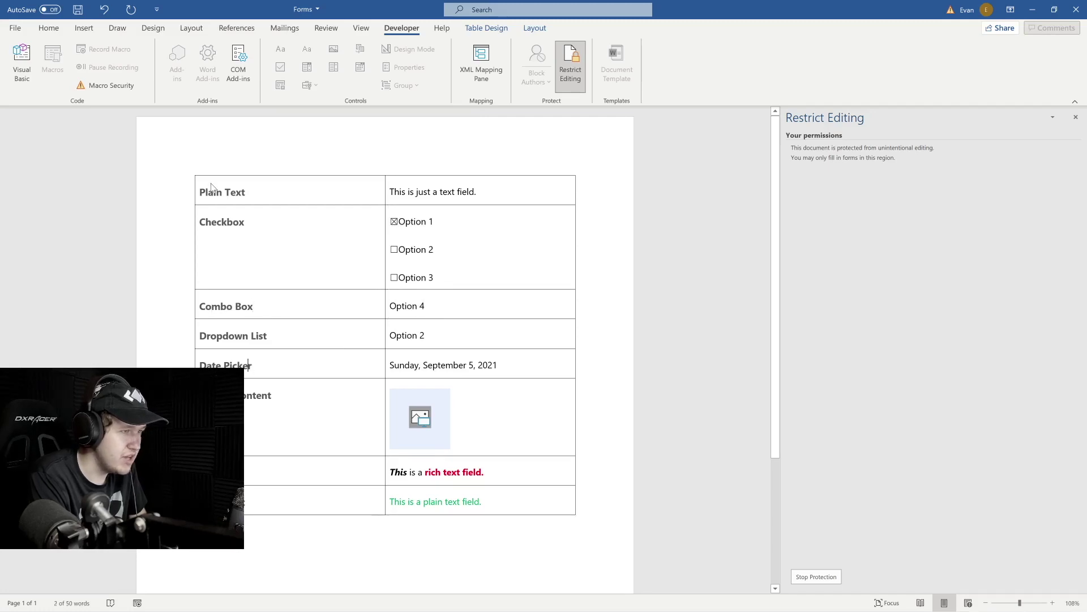
Step: Insert "dfcasf" inside the word "just" in the first Plain Text field and tick the Option 2 and Option 3 check boxes
left_click(423, 192)
type("dfcasf")
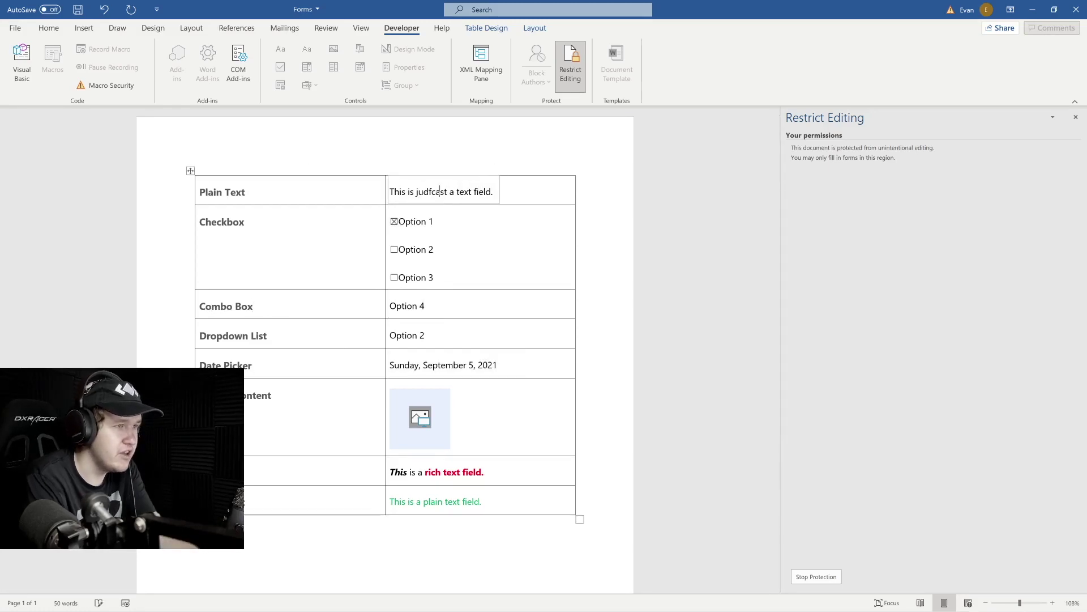
left_click(394, 250)
left_click(394, 278)
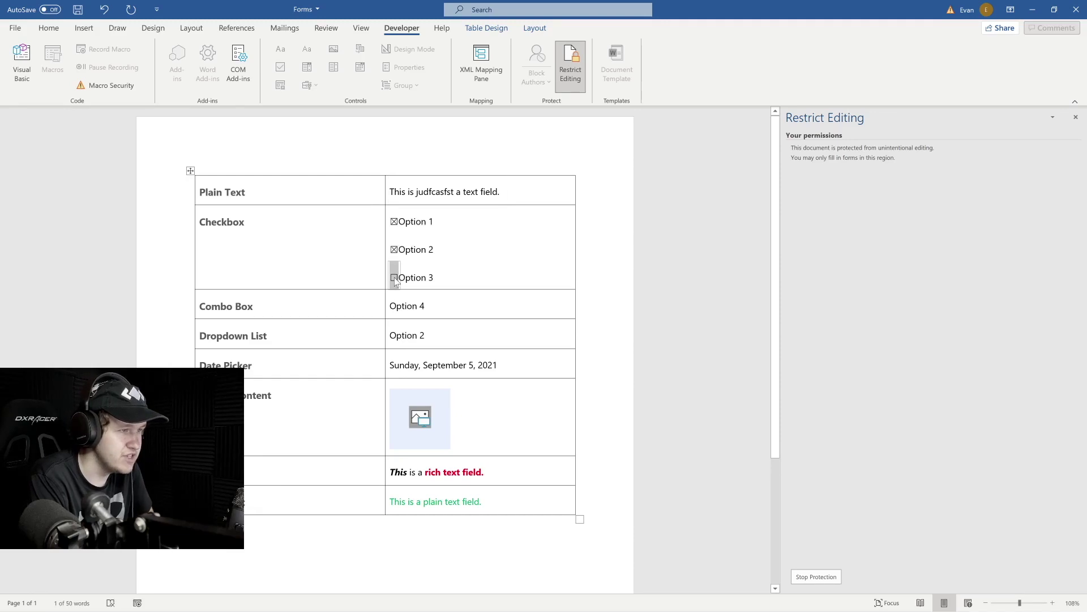
Step: Choose Option 1 in the Combo Box control of the protected form
left_click(432, 303)
left_click(435, 306)
left_click(407, 327)
left_click(443, 192)
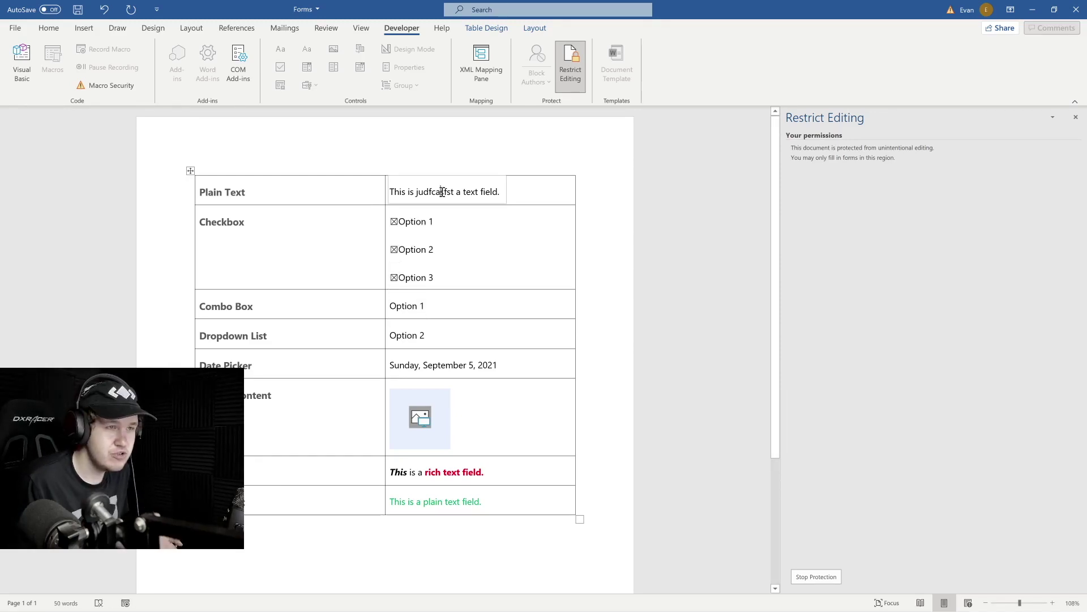